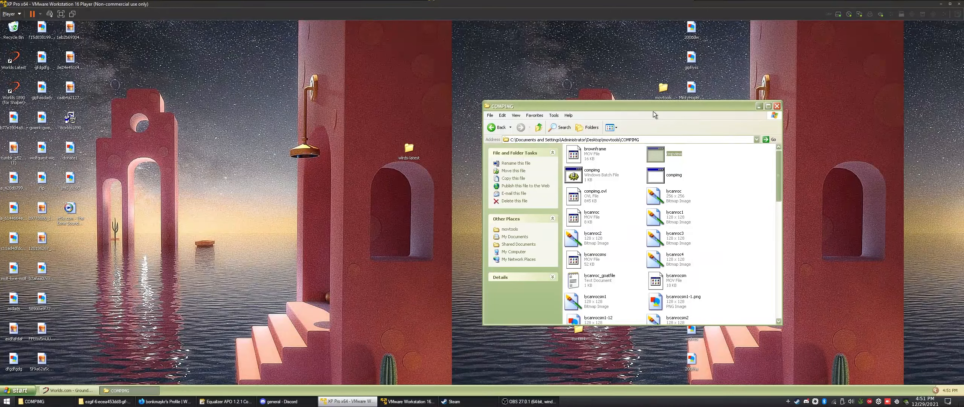
# - Move the COMPIMG folder window aside, select the compimg program, and look through the folder's files down to the end
pyautogui.moveTo(654, 107); pyautogui.dragTo(400, 65)
pyautogui.click(404, 133)
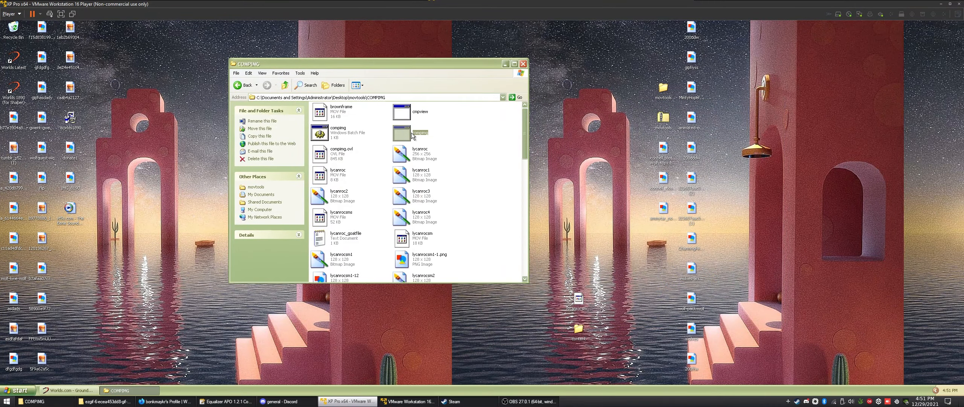
pyautogui.click(458, 147)
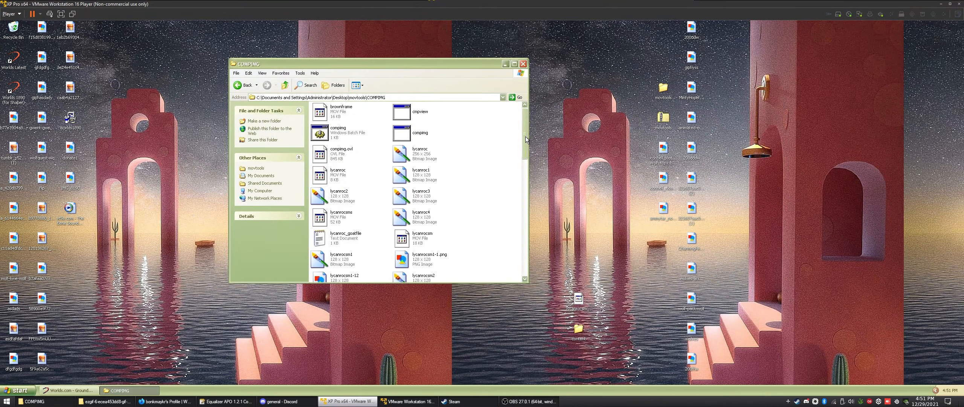
pyautogui.click(524, 177)
pyautogui.moveTo(523, 190); pyautogui.dragTo(489, 129)
# - Switch to the Windows 98 virtual machine and examine compimg.exe and compimg.ovl in its Compimg folder
pyautogui.moveTo(437, 6); pyautogui.dragTo(435, 2)
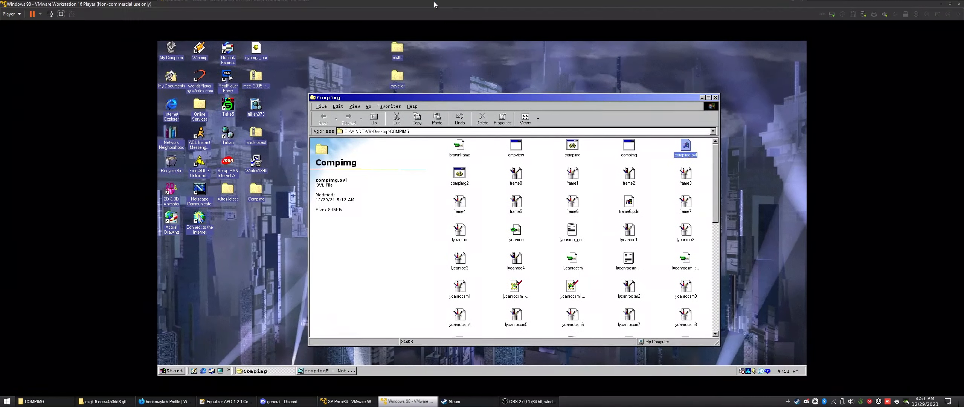
pyautogui.click(631, 155)
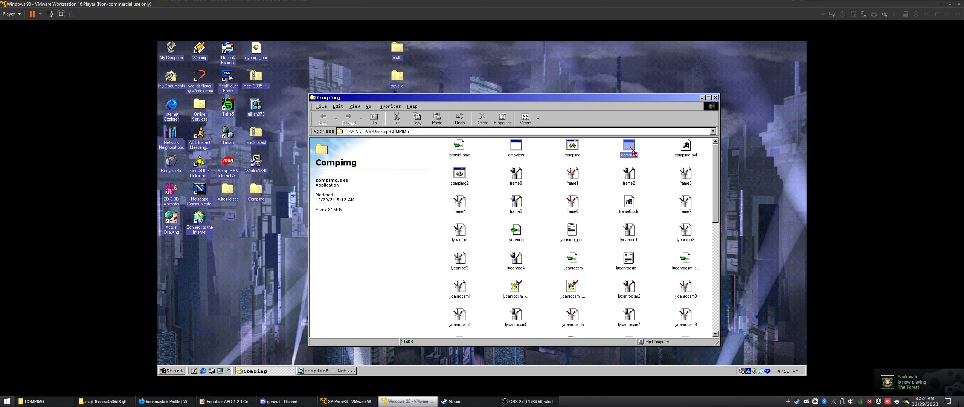
pyautogui.click(684, 151)
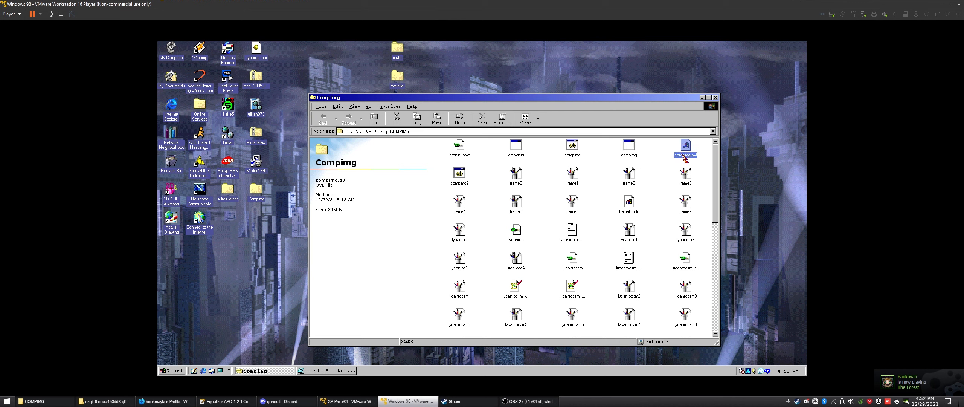
pyautogui.click(674, 161)
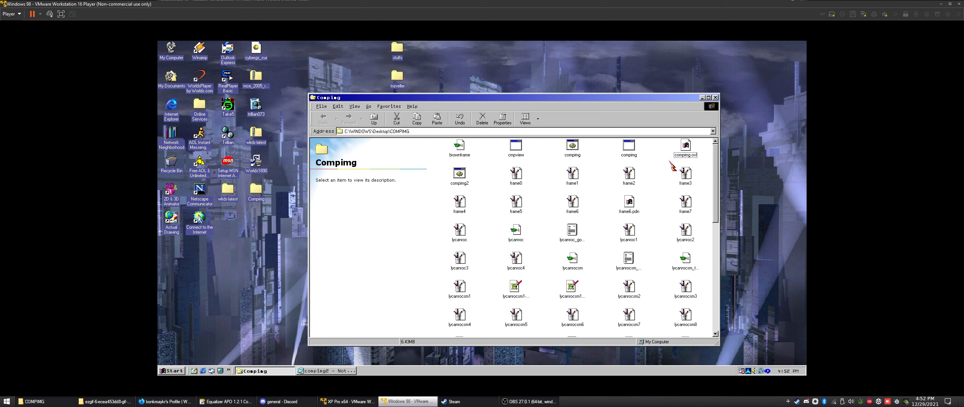
pyautogui.moveTo(665, 162); pyautogui.dragTo(661, 139)
pyautogui.click(668, 158)
pyautogui.click(48, 402)
pyautogui.click(48, 401)
# - Open the compimg2 batch file for editing in Notepad, examine its compimg.exe command line, and minimize the Notepad window
pyautogui.click(463, 178)
pyautogui.rightClick(459, 172)
pyautogui.click(482, 189)
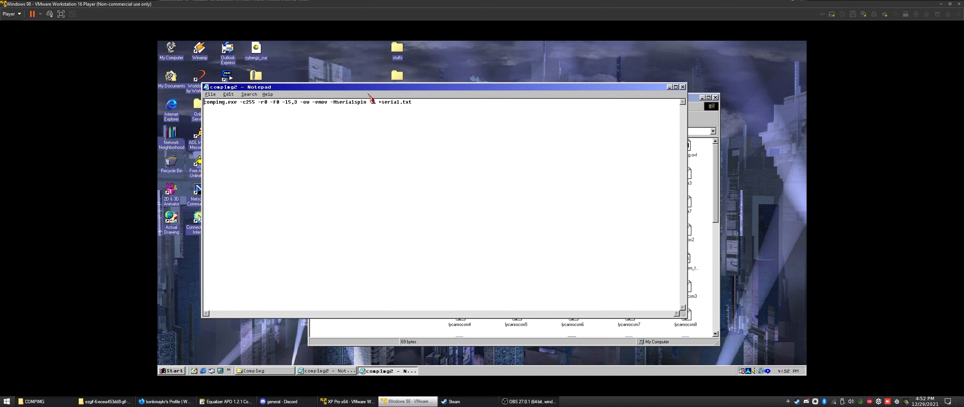
pyautogui.moveTo(372, 97); pyautogui.dragTo(408, 100)
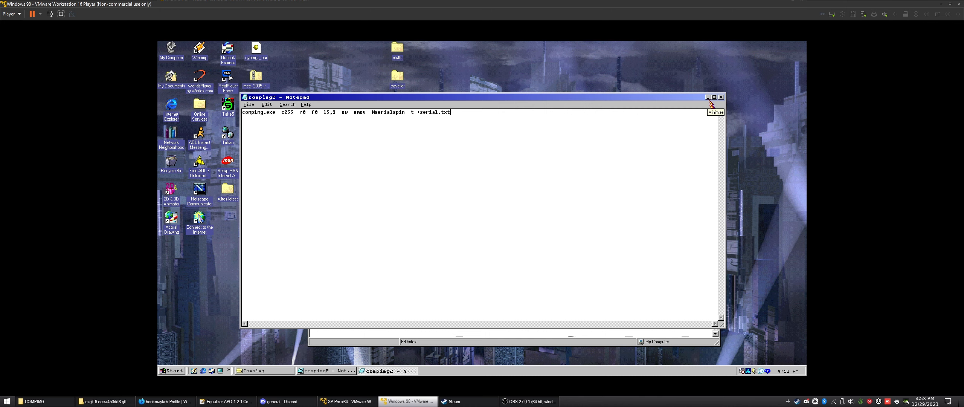
pyautogui.moveTo(710, 99)
pyautogui.mouseDown()
pyautogui.moveTo(682, 86)
pyautogui.moveTo(713, 86)
pyautogui.mouseUp()
pyautogui.click(713, 85)
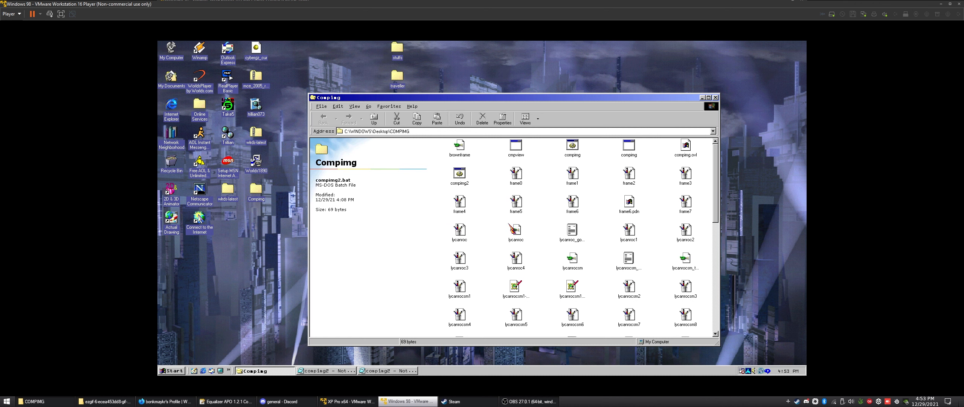
# - Examine the numbered lycanrocsm bitmap frames in the host computer's COMPIMG folder and minimize that folder window
pyautogui.click(42, 401)
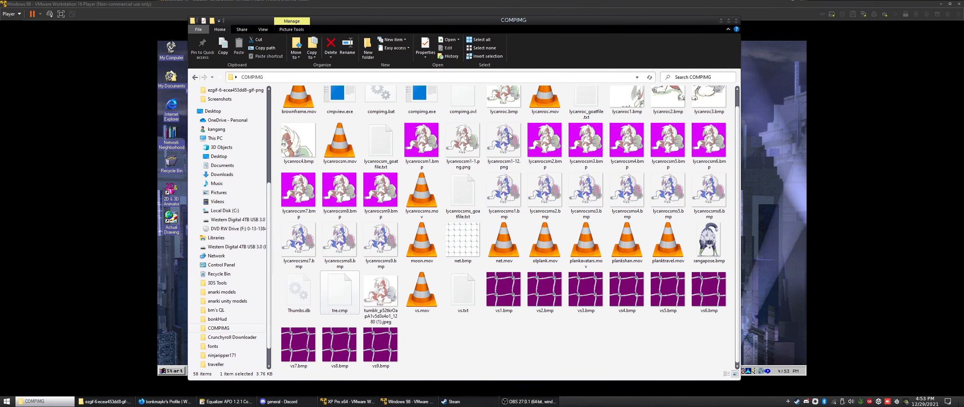
pyautogui.scroll(1, 510, 132)
pyautogui.click(544, 158)
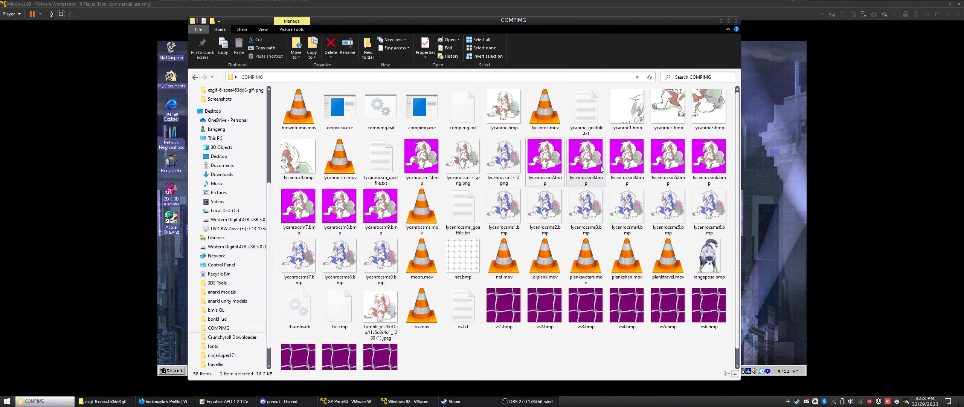
pyautogui.click(425, 161)
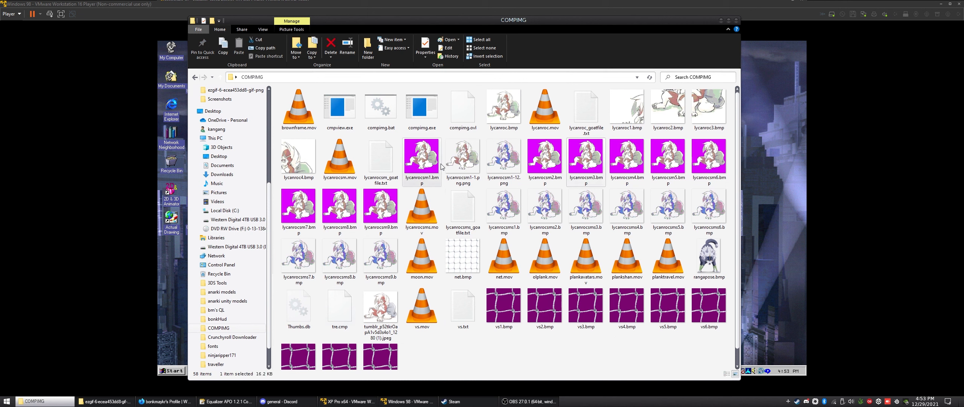
pyautogui.click(720, 21)
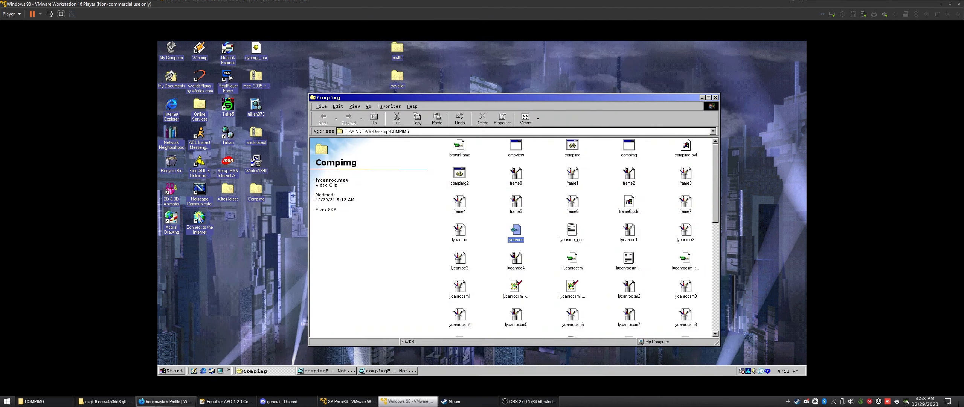
# - Switch to the XP virtual machine, show the world editor in Worlds.com, maximize its window, and resize the 3D view
pyautogui.click(334, 401)
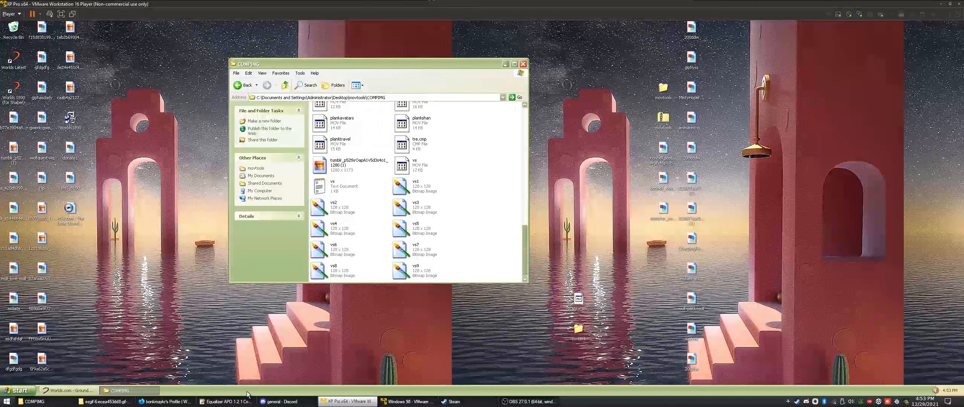
pyautogui.click(70, 390)
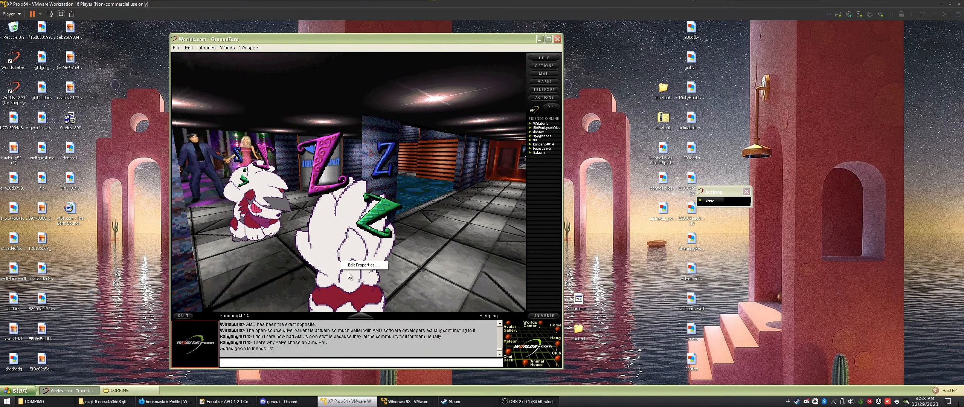
pyautogui.press('F12')
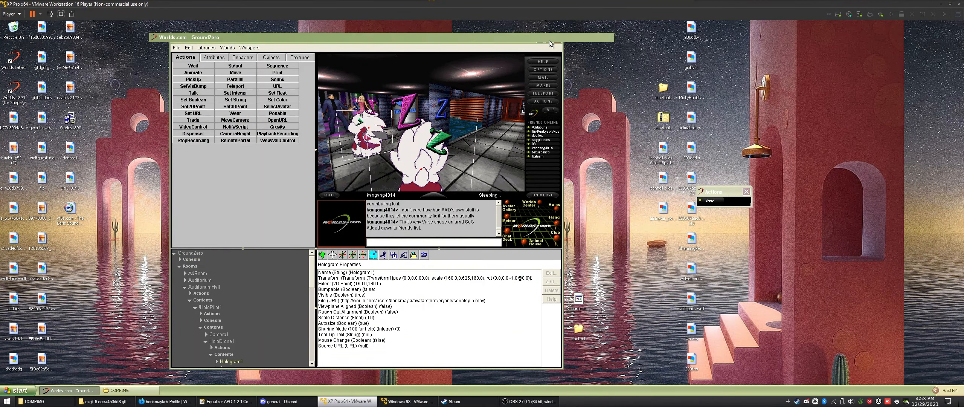
pyautogui.click(548, 39)
pyautogui.moveTo(358, 256); pyautogui.dragTo(543, 263)
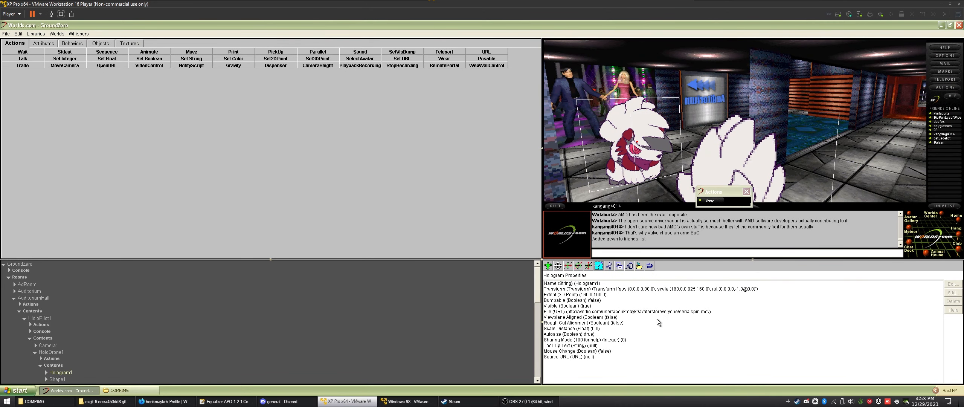
# - Set Hologram1's File URL to the local lycanrocsm.mov and move the Actions window and pane divider clear of the avatar
pyautogui.doubleClick(686, 311)
pyautogui.write('sm.mov')
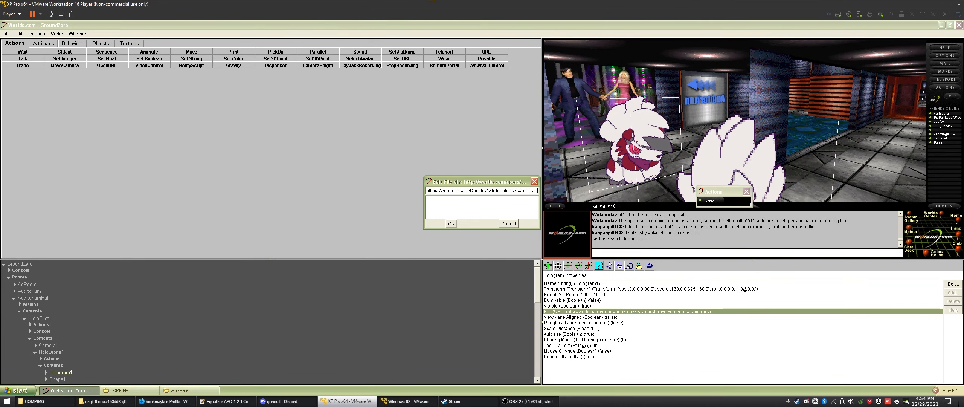
pyautogui.press('Return')
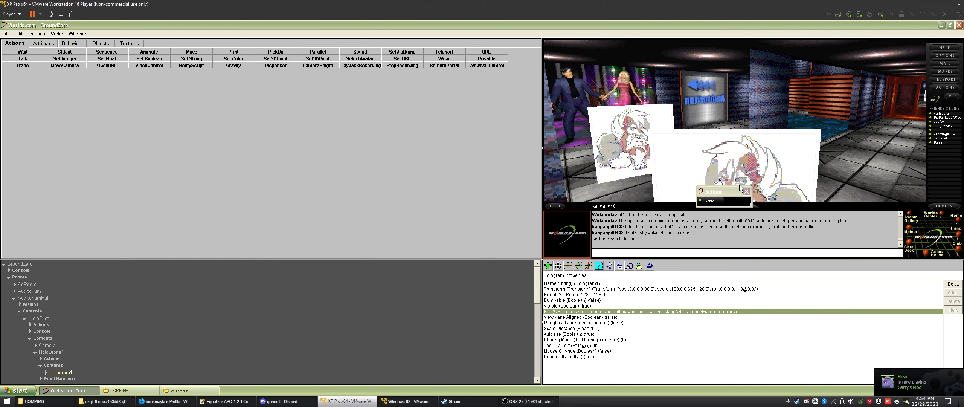
pyautogui.moveTo(739, 187); pyautogui.dragTo(464, 163)
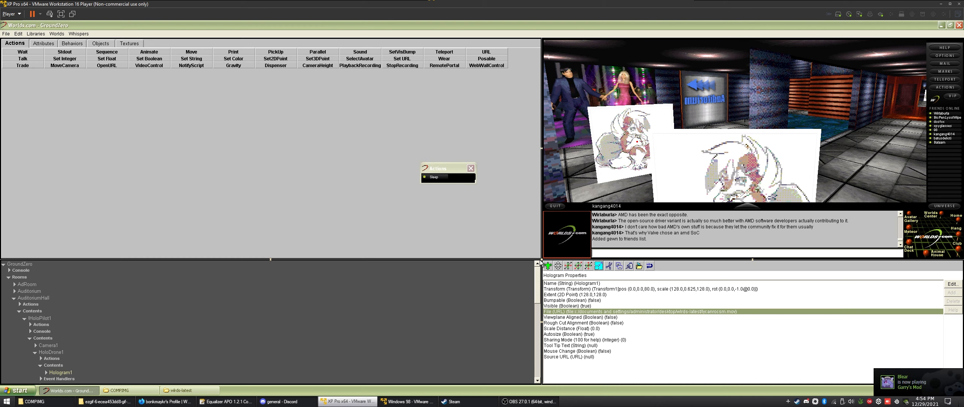
pyautogui.moveTo(539, 259); pyautogui.dragTo(662, 277)
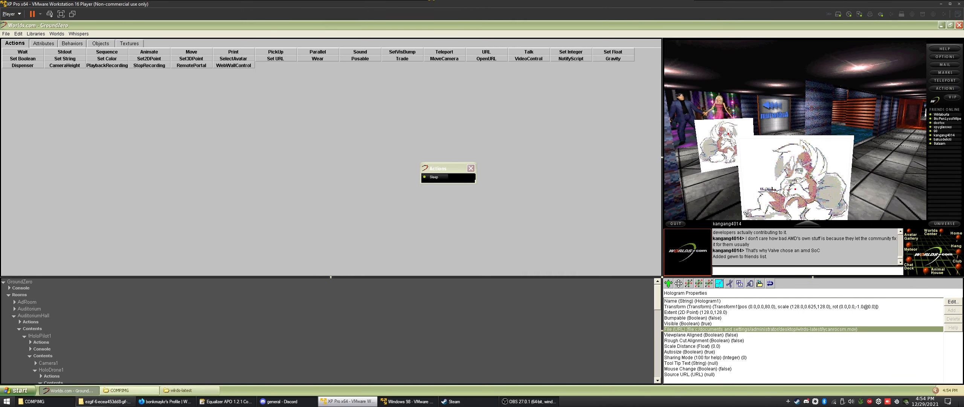
# - Open lycanrocsm1-1.png.png from the host's COMPIMG folder in paint.net
pyautogui.click(36, 401)
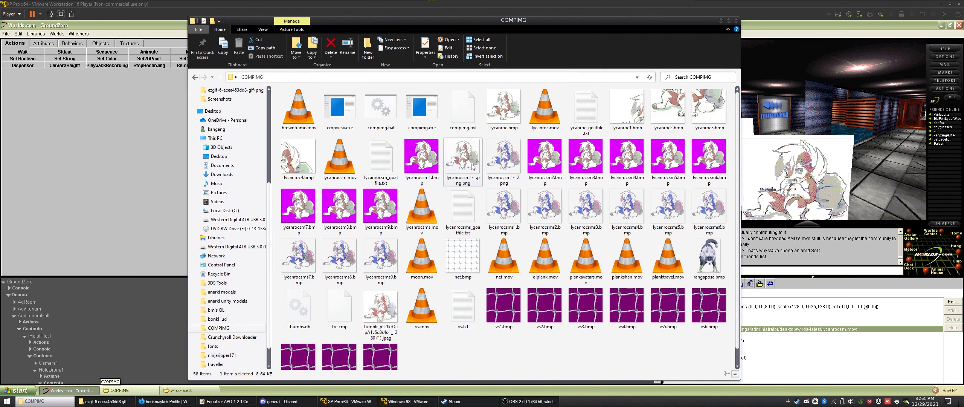
pyautogui.doubleClick(472, 163)
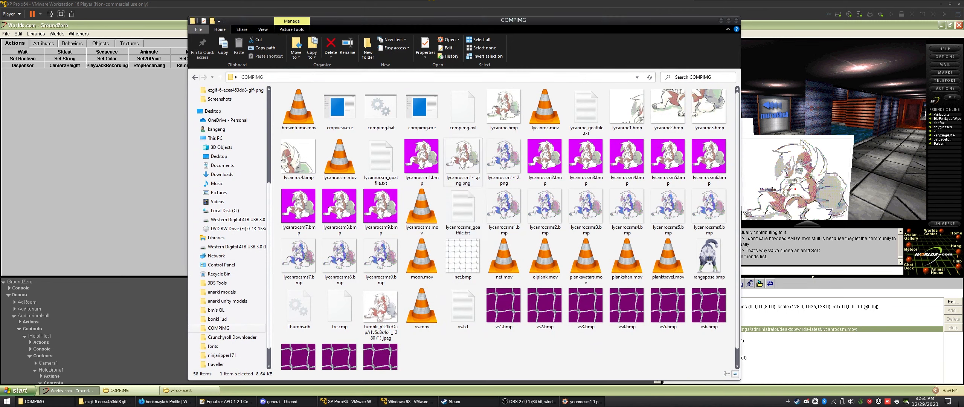
pyautogui.rightClick(473, 169)
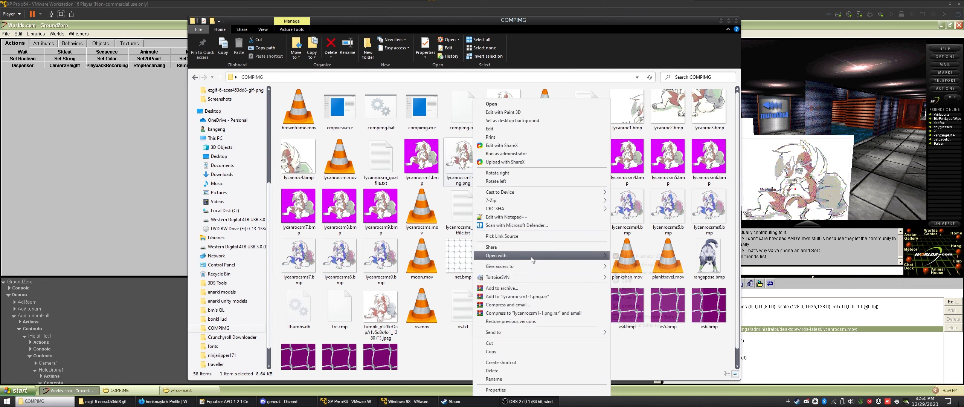
pyautogui.moveTo(531, 257)
pyautogui.click(642, 308)
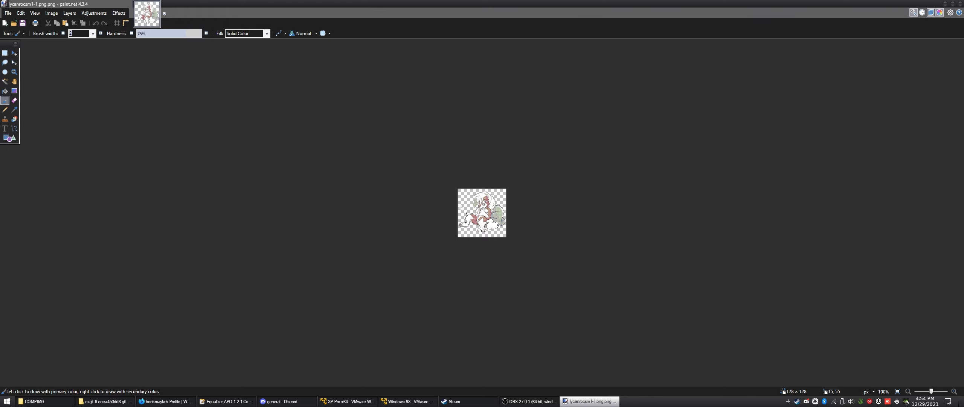
# - Examine the transparent background, corner pixels and outline of the lycanrocsm1-1 sprite up close
pyautogui.keyDown('ctrl'); pyautogui.scroll(3, 467, 187); pyautogui.keyUp('ctrl')
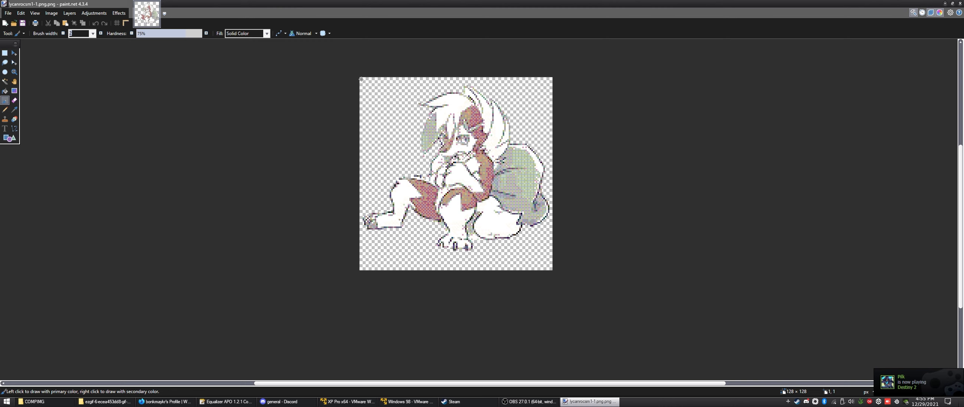
pyautogui.keyDown('ctrl'); pyautogui.scroll(8, 361, 79); pyautogui.keyUp('ctrl')
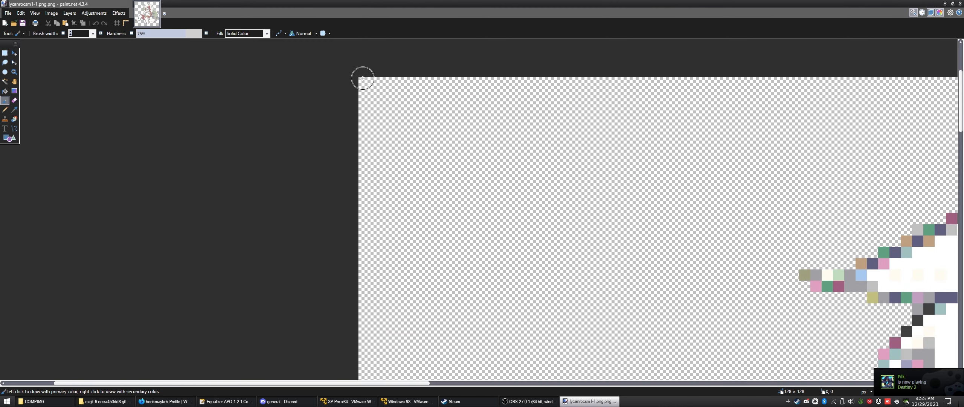
pyautogui.keyDown('ctrl'); pyautogui.scroll(1, 363, 78); pyautogui.keyUp('ctrl')
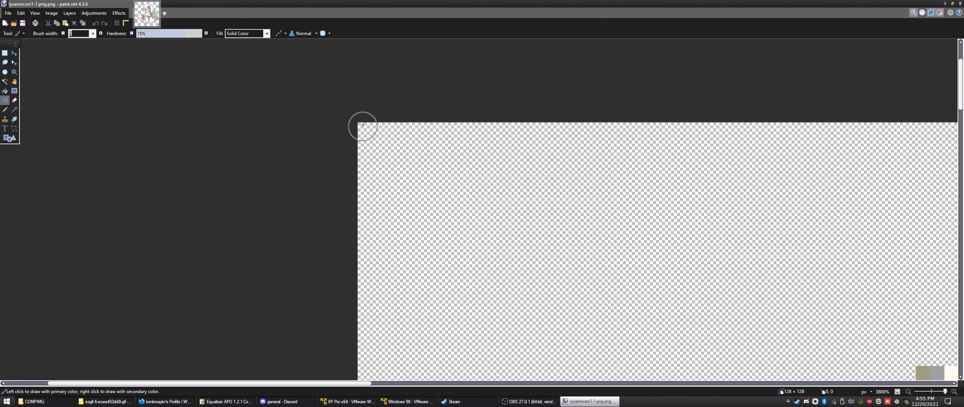
pyautogui.keyDown('ctrl'); pyautogui.scroll(-7, 383, 114); pyautogui.keyUp('ctrl')
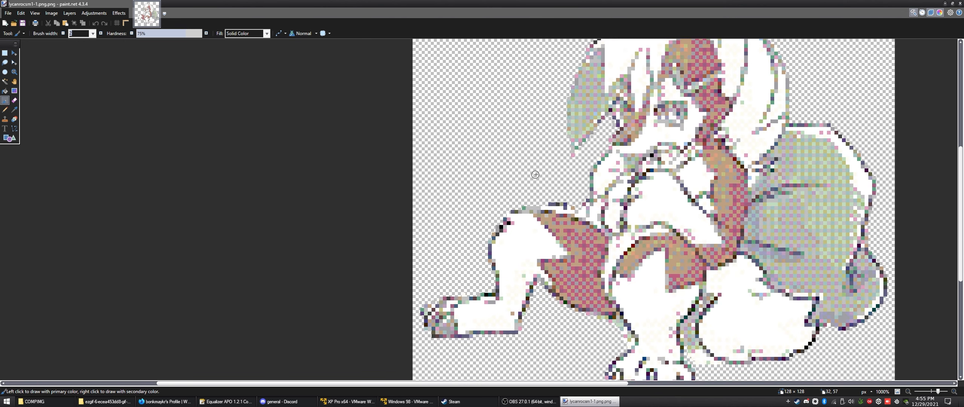
pyautogui.keyDown('ctrl'); pyautogui.scroll(-3, 535, 174); pyautogui.keyUp('ctrl')
pyautogui.hscroll(3, 527, 174)
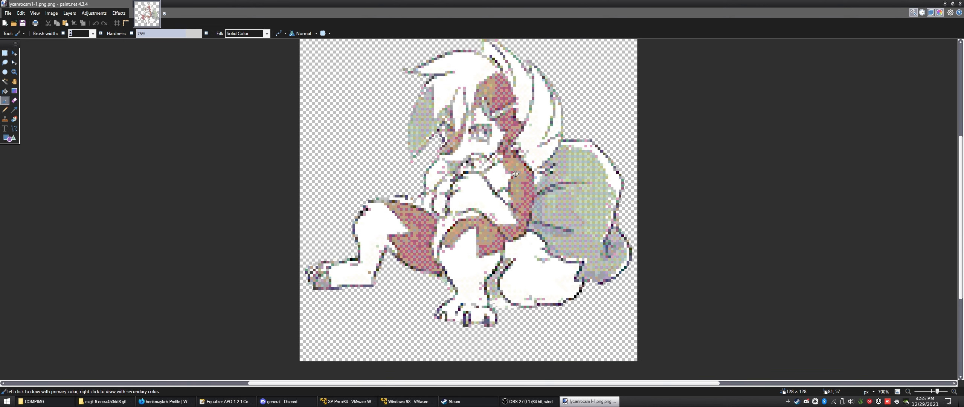
pyautogui.scroll(1, 380, 140)
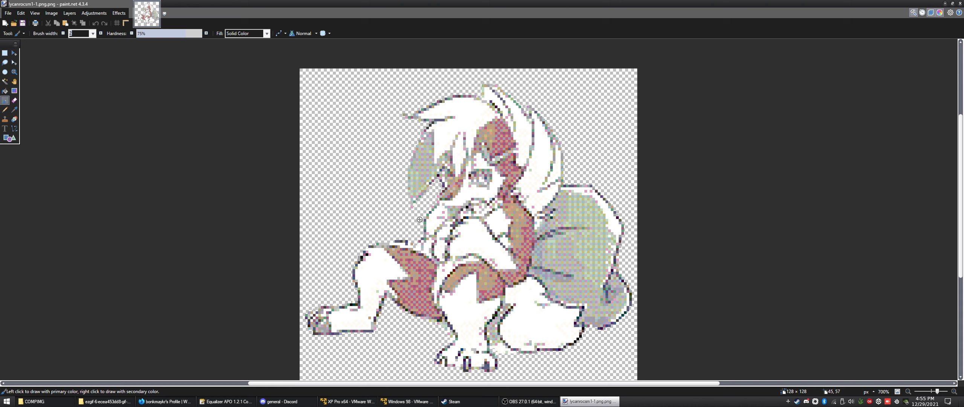
pyautogui.click(5, 93)
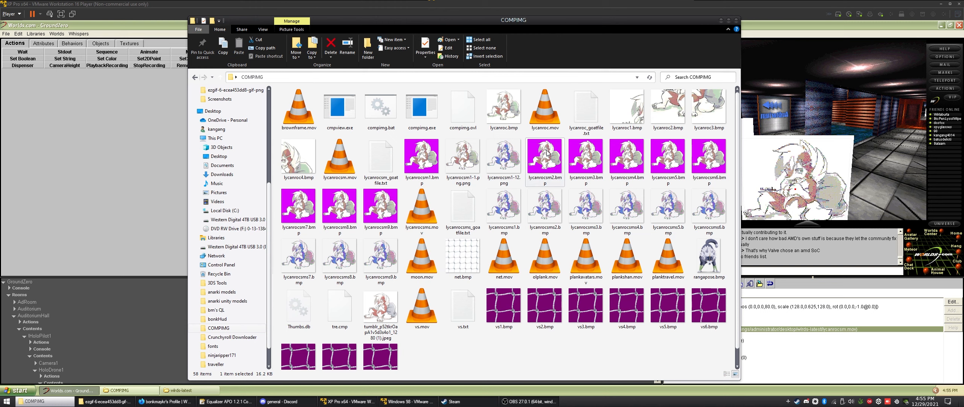
# - Open lycanrocsm2.bmp from the COMPIMG folder in paint.net and examine its magenta background up close
pyautogui.rightClick(547, 152)
pyautogui.moveTo(604, 333)
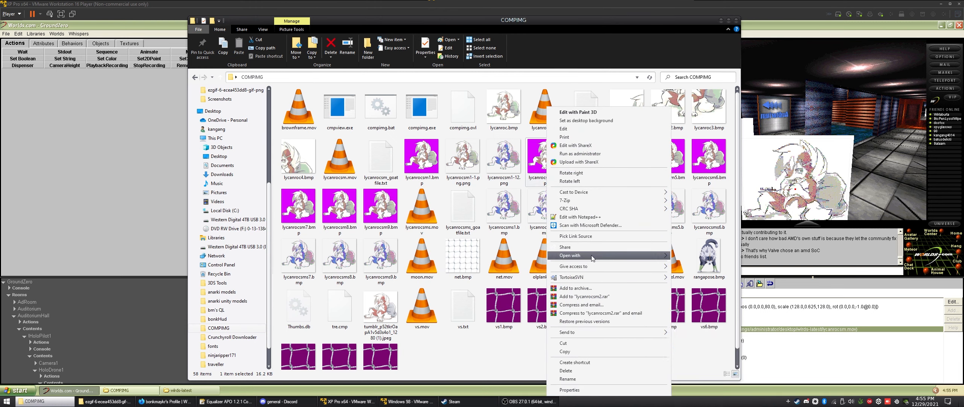
pyautogui.moveTo(593, 258)
pyautogui.click(695, 315)
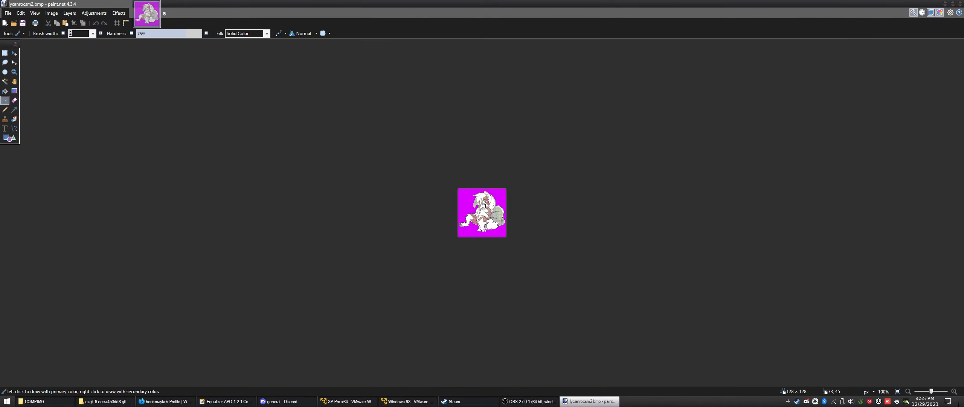
pyautogui.keyDown('ctrl'); pyautogui.scroll(10, 486, 205); pyautogui.keyUp('ctrl')
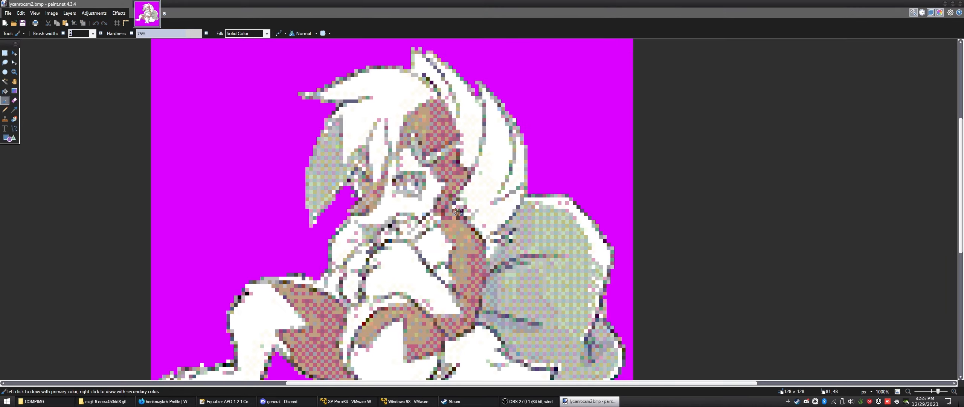
# - Examine the full lycanrocsm2 sprite, from hair to paws, against its magenta background
pyautogui.scroll(-3, 457, 212)
pyautogui.keyDown('ctrl'); pyautogui.scroll(-1, 439, 183); pyautogui.keyUp('ctrl')
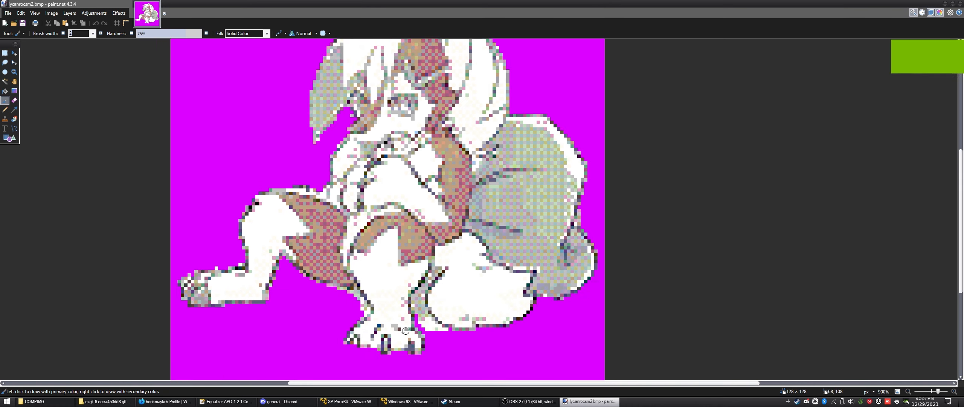
pyautogui.keyDown('ctrl'); pyautogui.scroll(-1, 405, 331); pyautogui.keyUp('ctrl')
pyautogui.scroll(2, 376, 136)
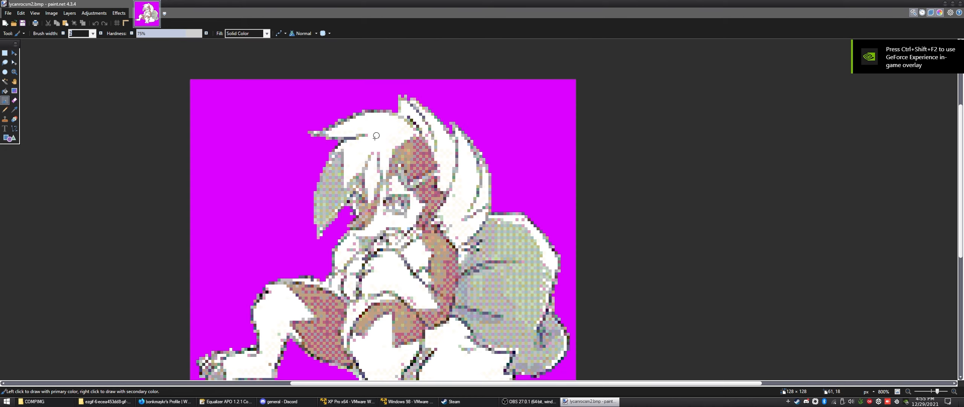
pyautogui.keyDown('ctrl'); pyautogui.scroll(-1, 375, 135); pyautogui.keyUp('ctrl')
pyautogui.keyDown('shift'); pyautogui.hscroll(-2, 273, 250); pyautogui.keyUp('shift')
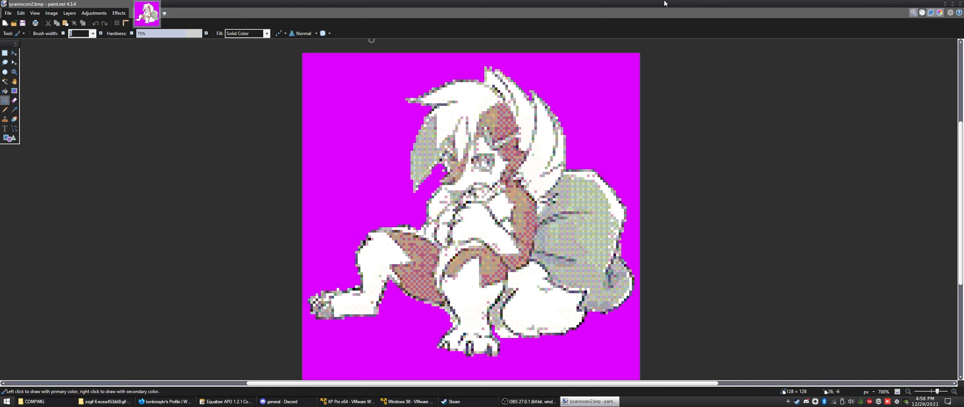
# - Close paint.net and minimize the COMPIMG folder window to return to Worlds.com in the virtual machine
pyautogui.click(959, 3)
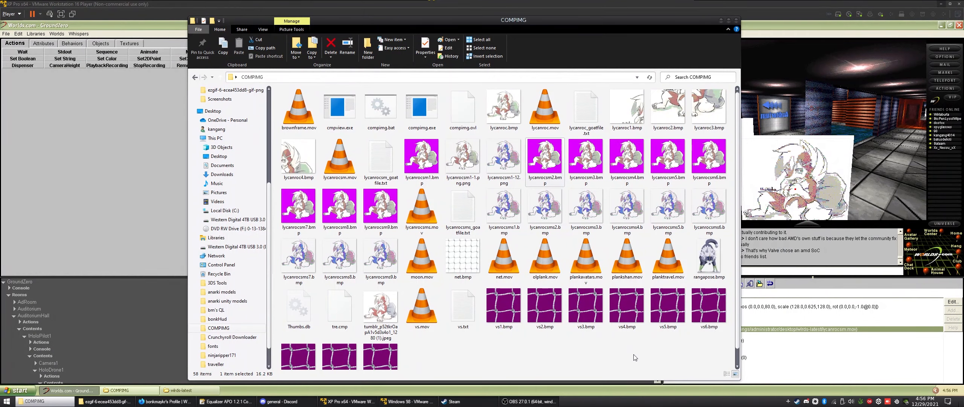
pyautogui.click(636, 357)
pyautogui.click(720, 20)
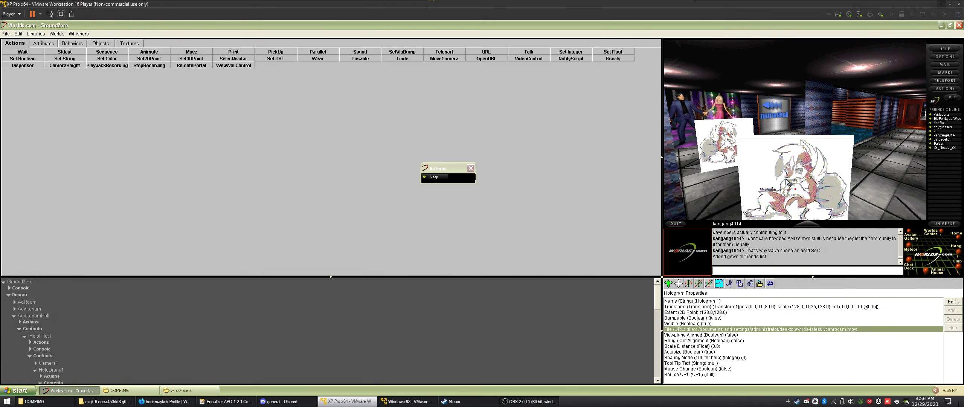
# - Open the Worlio profile's user files in the browser to get the hosted avatar .mov address
pyautogui.rightClick(767, 170)
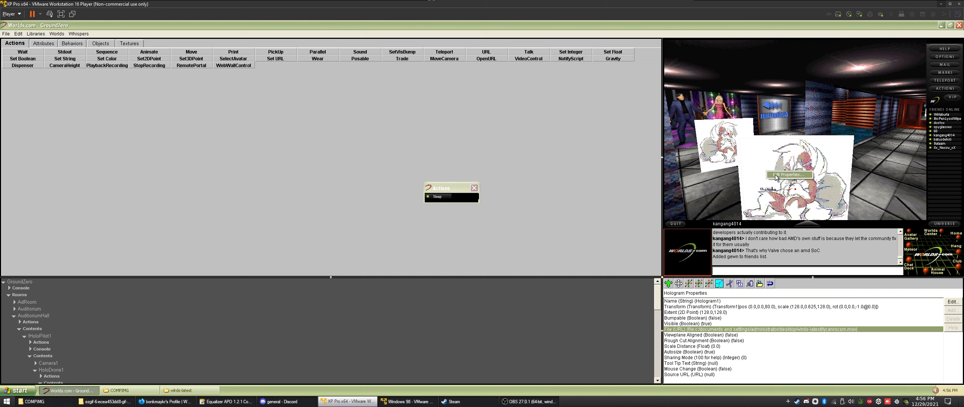
pyautogui.click(152, 402)
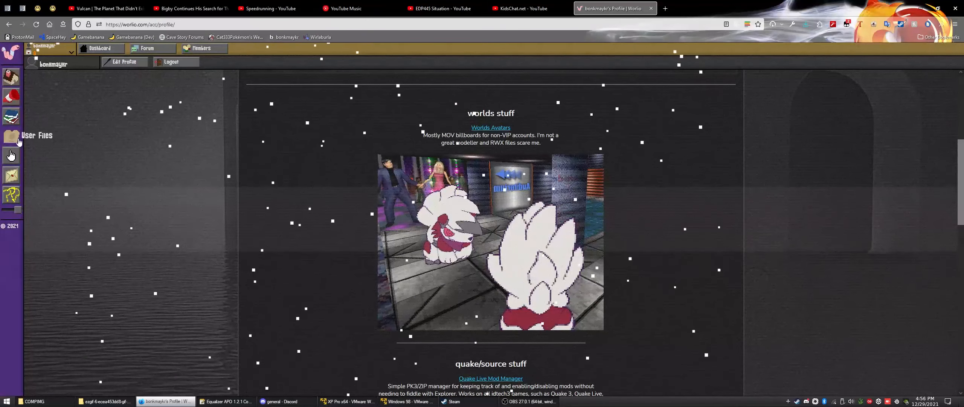
pyautogui.click(18, 139)
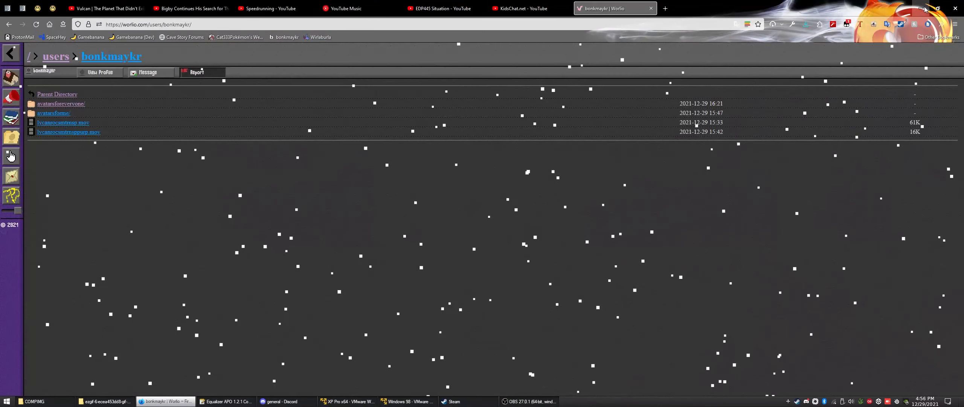
pyautogui.hotkey('alt', 'Tab')
# - Replace Hologram1's local File URL with the address of the avatar .mov hosted in the worlio.com user files
pyautogui.click(810, 192)
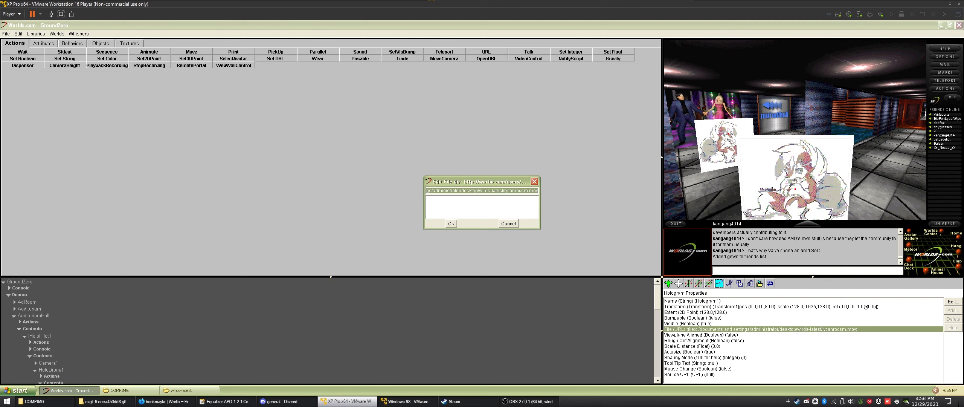
pyautogui.moveTo(538, 191); pyautogui.dragTo(436, 191)
pyautogui.hotkey('shift', 'Home')
pyautogui.press('BackSpace')
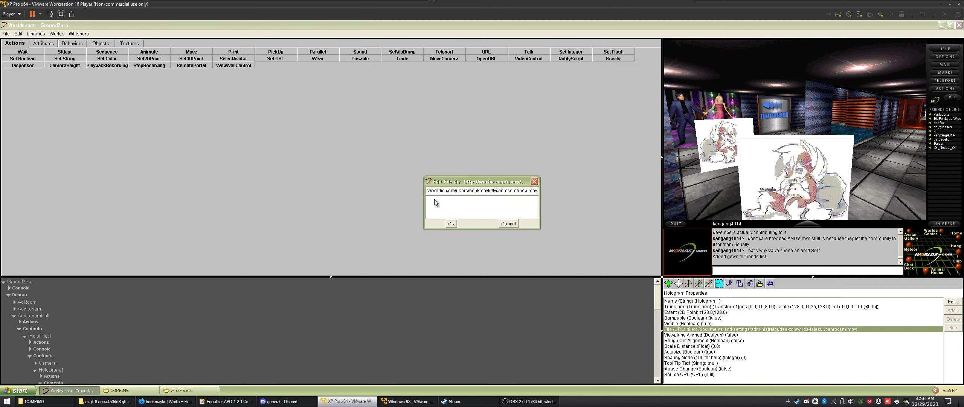
pyautogui.hotkey('ctrl', 'v')
pyautogui.click(451, 223)
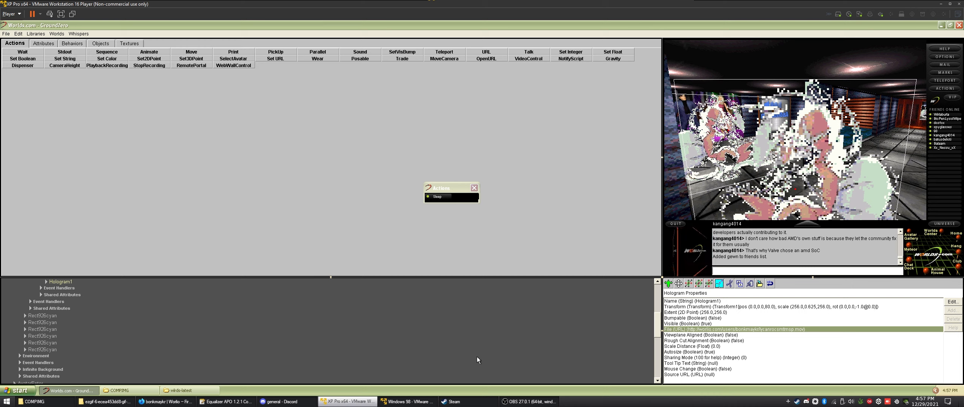
# - Open frame_0_delay-0.02s.pdn from the ezgif frames folder in paint.net and check its layers and hair outline up close
pyautogui.click(105, 401)
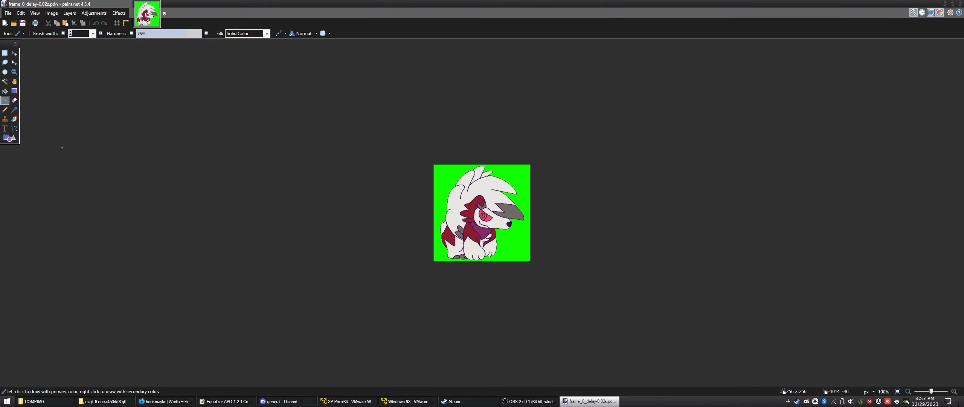
pyautogui.moveTo(0, 145); pyautogui.dragTo(278, 111)
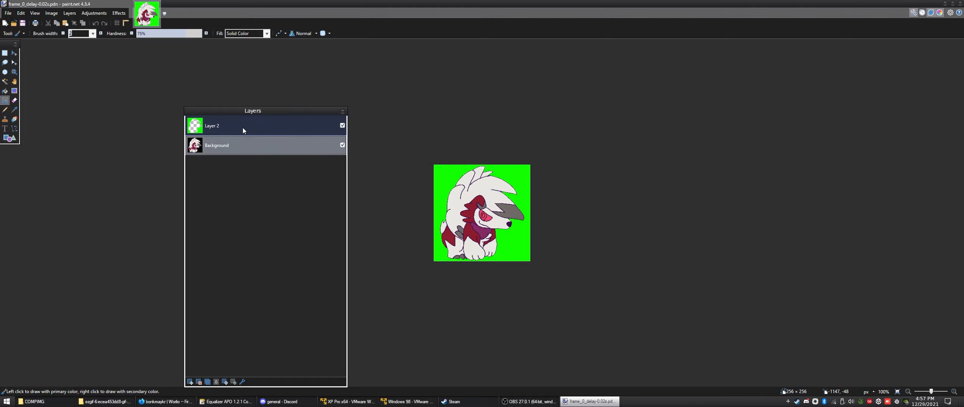
pyautogui.keyDown('ctrl'); pyautogui.scroll(5, 550, 189); pyautogui.keyUp('ctrl')
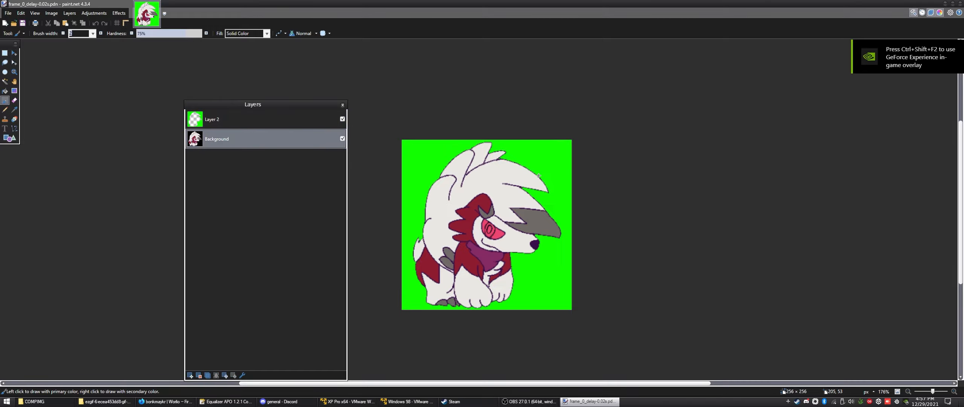
pyautogui.keyDown('ctrl'); pyautogui.scroll(5, 550, 189); pyautogui.keyUp('ctrl')
pyautogui.moveTo(271, 105); pyautogui.dragTo(232, 81)
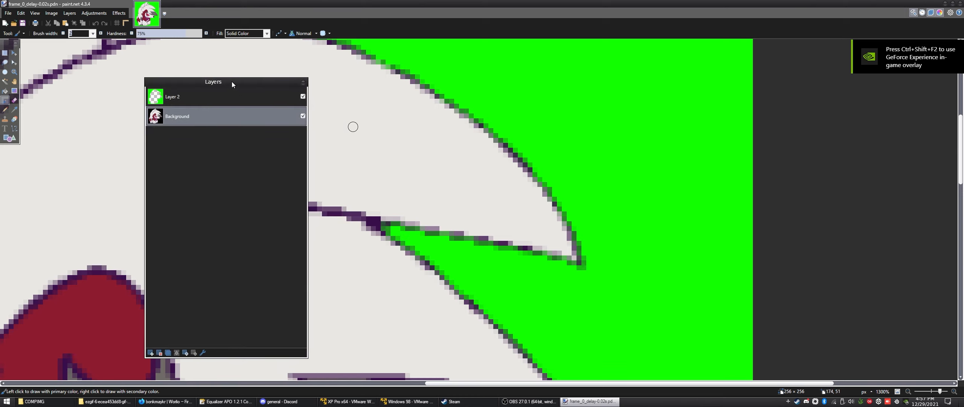
pyautogui.press('F7')
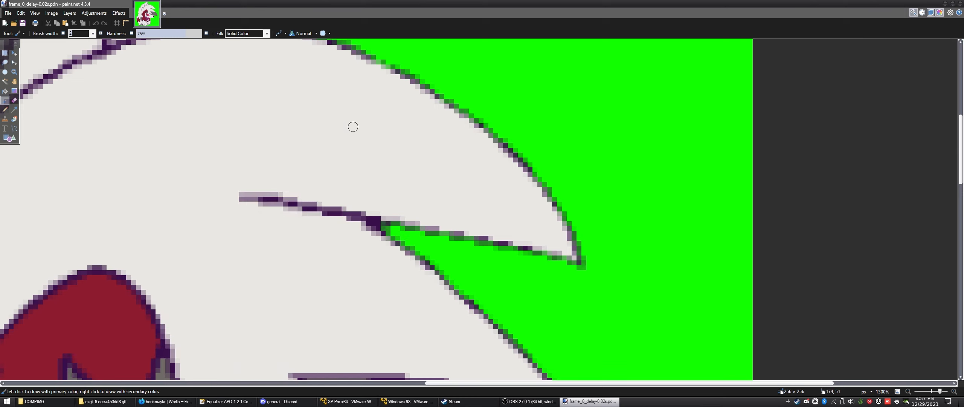
# - Examine the whole frame_0 sprite and its solid green background from hair to paws
pyautogui.keyDown('ctrl'); pyautogui.scroll(-5, 637, 124); pyautogui.keyUp('ctrl')
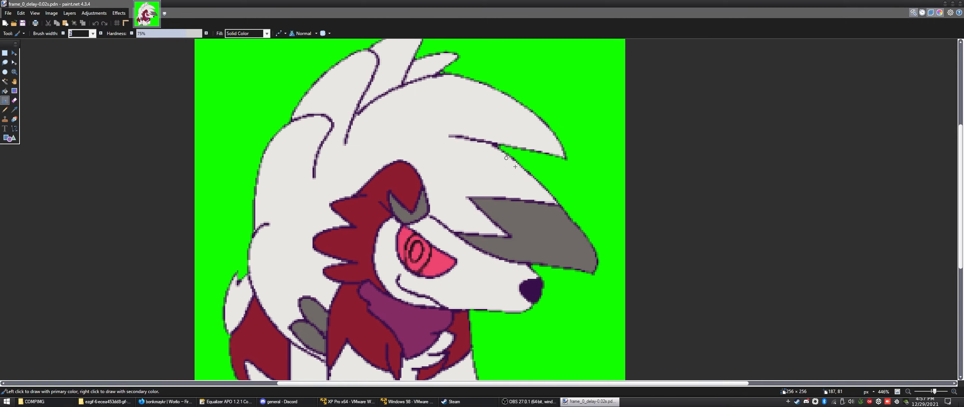
pyautogui.keyDown('ctrl'); pyautogui.scroll(-1, 515, 166); pyautogui.keyUp('ctrl')
pyautogui.scroll(-3, 282, 69)
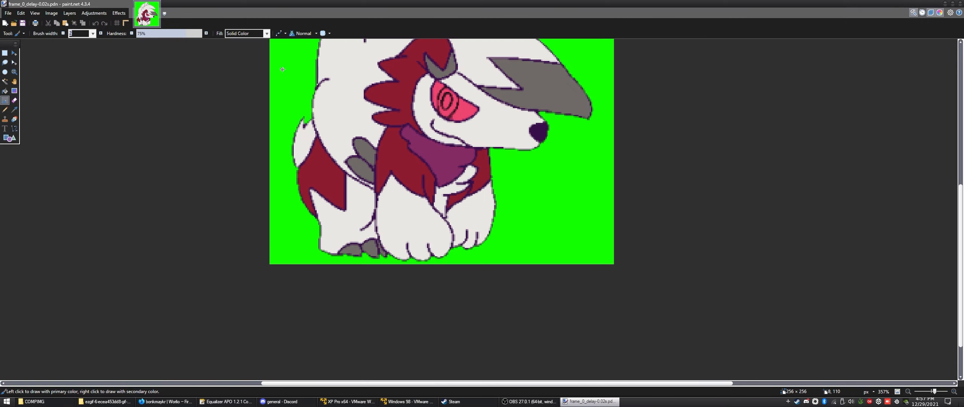
pyautogui.scroll(4, 302, 121)
pyautogui.scroll(-1, 320, 169)
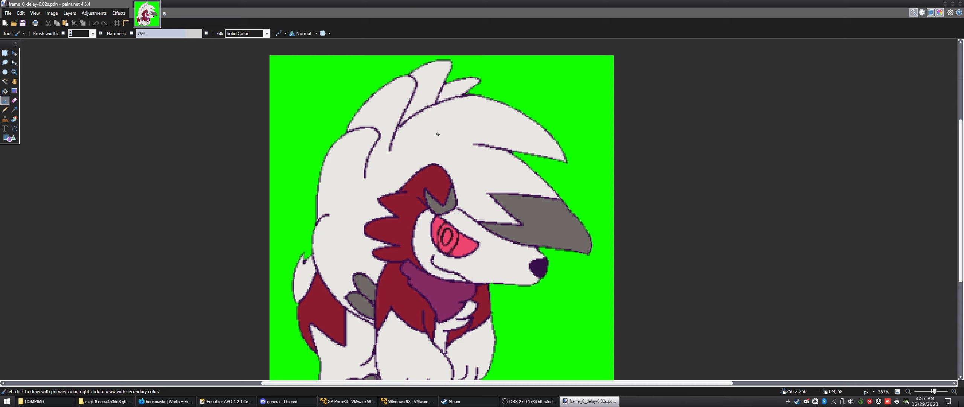
pyautogui.scroll(-4, 438, 134)
pyautogui.scroll(4, 376, 169)
pyautogui.scroll(4, 344, 195)
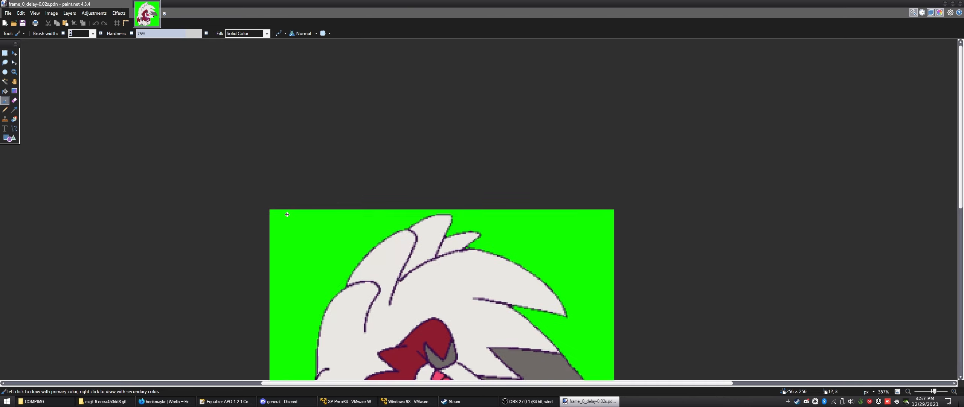
# - Examine the green pixels at the canvas's upper-left corner and the sprite's dark outline at close zoom
pyautogui.keyDown('ctrl'); pyautogui.scroll(2, 287, 214); pyautogui.keyUp('ctrl')
pyautogui.keyDown('ctrl'); pyautogui.scroll(4, 269, 214); pyautogui.keyUp('ctrl')
pyautogui.keyDown('ctrl'); pyautogui.scroll(-8, 324, 217); pyautogui.keyUp('ctrl')
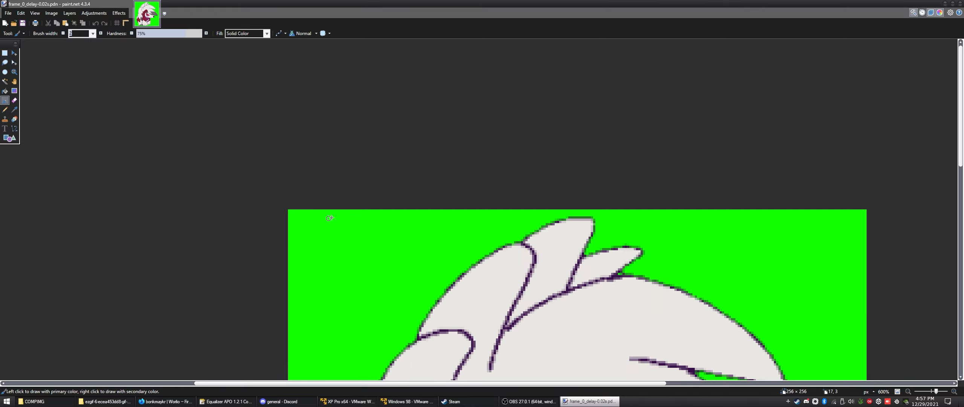
pyautogui.scroll(-1, 452, 235)
pyautogui.scroll(-2, 452, 235)
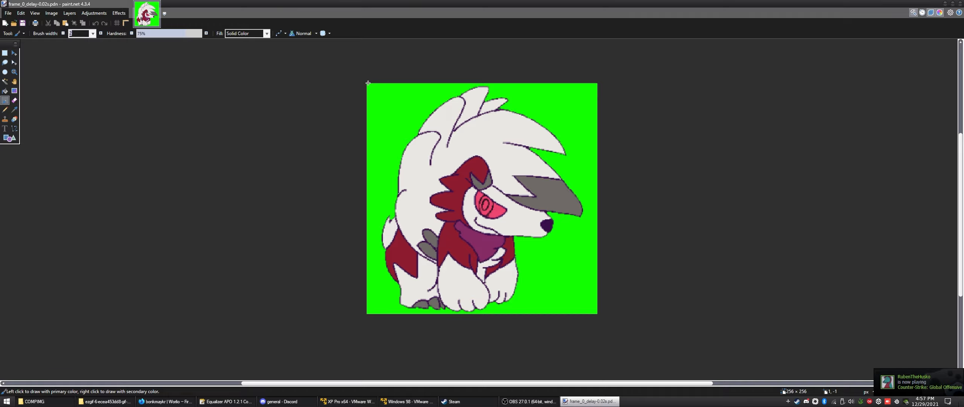
pyautogui.keyDown('ctrl'); pyautogui.scroll(10, 368, 82); pyautogui.keyUp('ctrl')
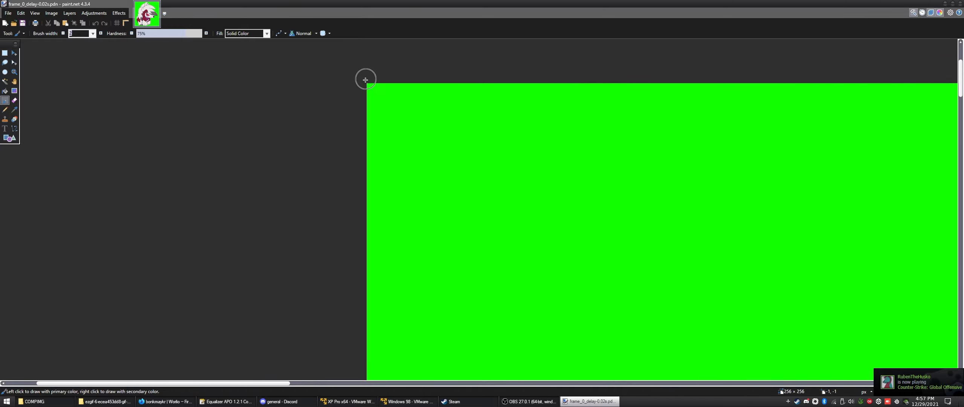
pyautogui.keyDown('ctrl'); pyautogui.scroll(-10, 584, 155); pyautogui.keyUp('ctrl')
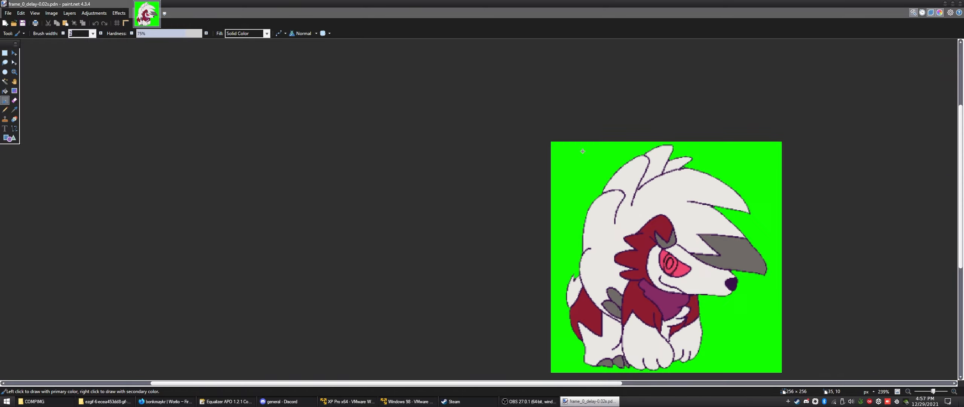
pyautogui.keyDown('shift'); pyautogui.hscroll(3, 563, 199); pyautogui.keyUp('shift')
pyautogui.scroll(-1, 563, 185)
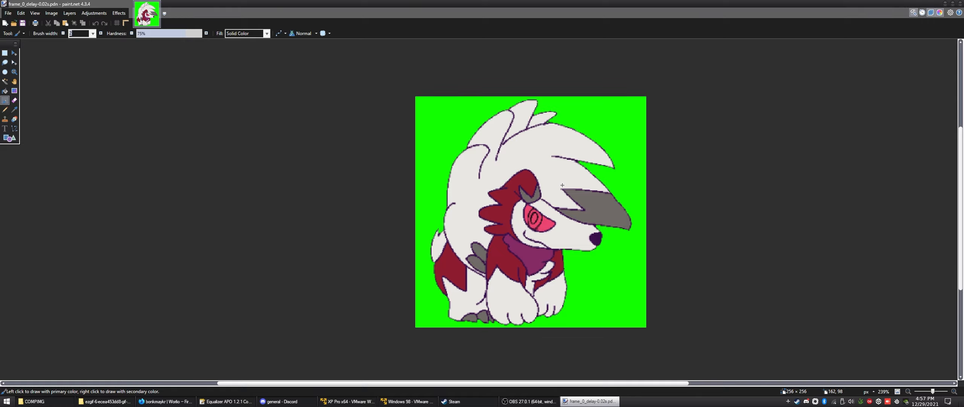
pyautogui.keyDown('ctrl'); pyautogui.scroll(8, 472, 128); pyautogui.keyUp('ctrl')
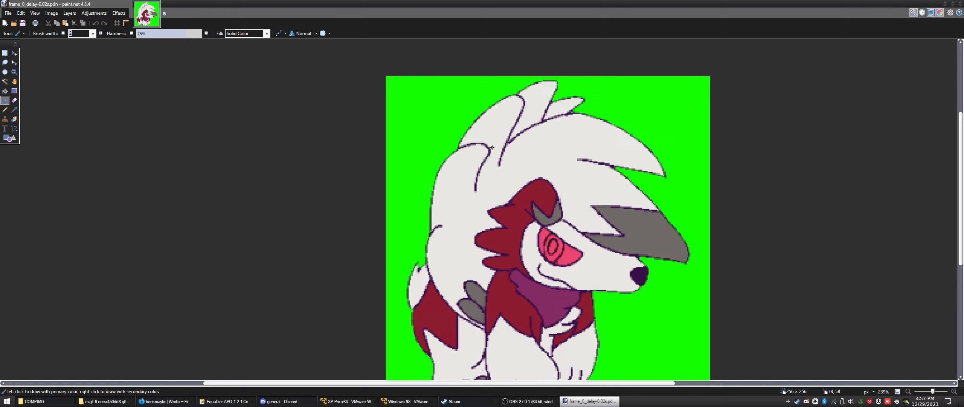
pyautogui.keyDown('ctrl'); pyautogui.scroll(-6, 418, 135); pyautogui.keyUp('ctrl')
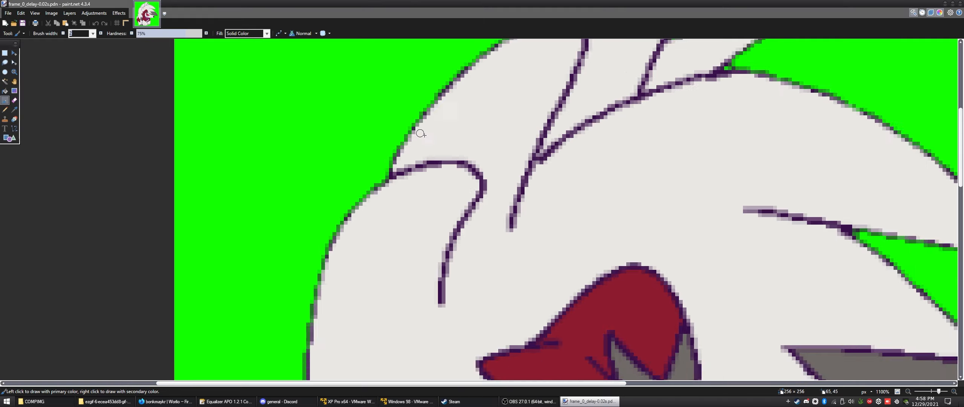
pyautogui.scroll(-1, 567, 193)
pyautogui.keyDown('shift'); pyautogui.hscroll(1, 565, 193); pyautogui.keyUp('shift')
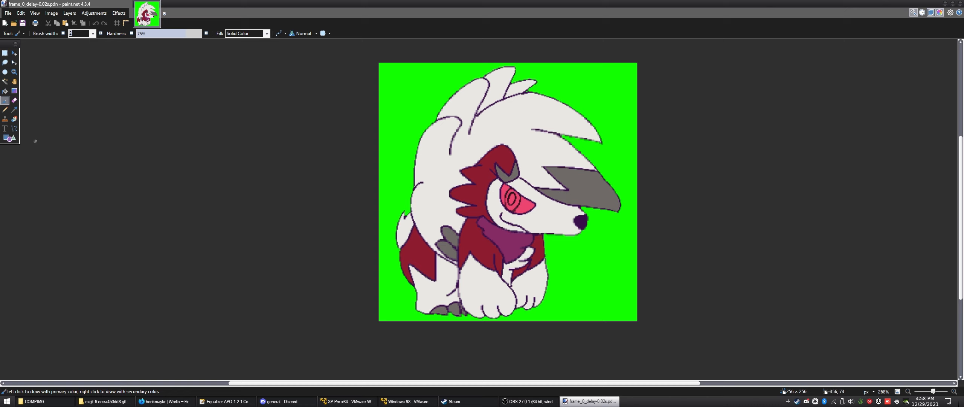
# - Bring the Layers window beside the image and switch Layer 2 off and on to compare the black and green backgrounds
pyautogui.moveTo(0, 113); pyautogui.dragTo(264, 78)
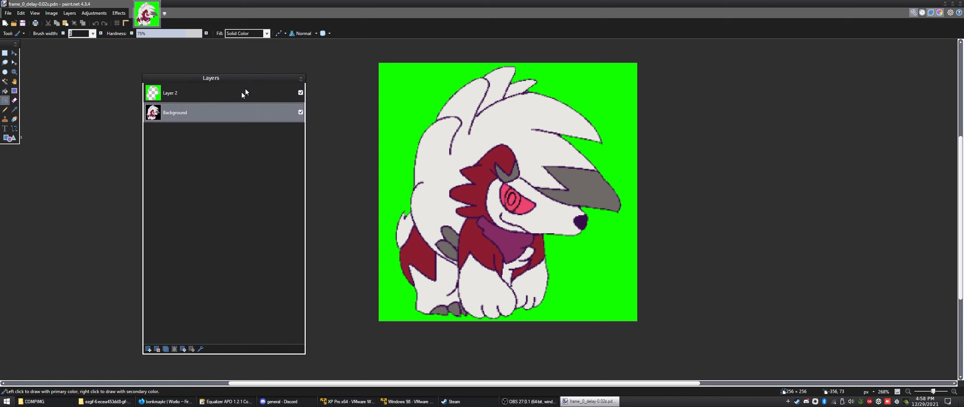
pyautogui.click(300, 92)
pyautogui.click(279, 105)
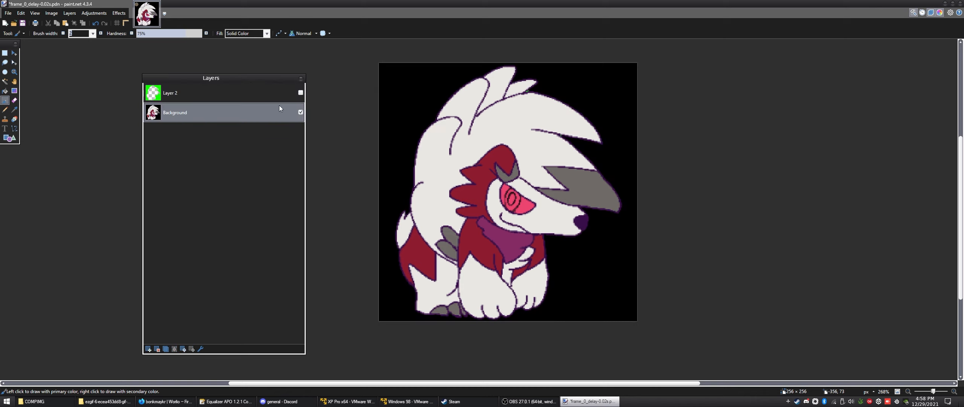
pyautogui.click(244, 94)
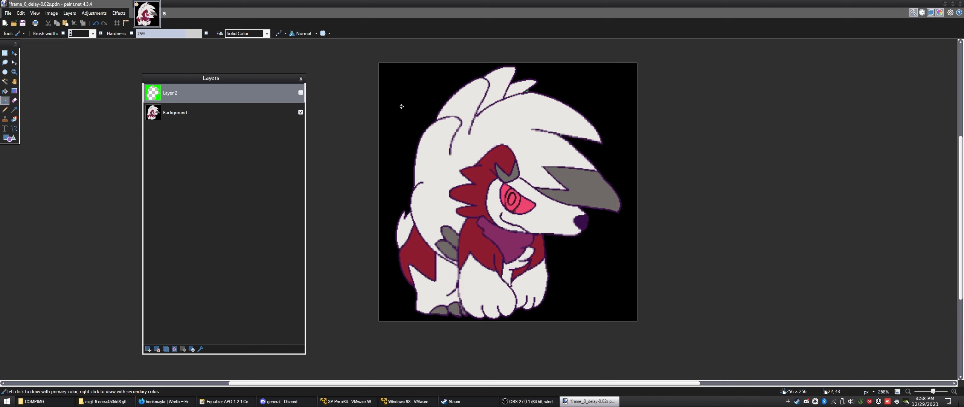
pyautogui.click(300, 92)
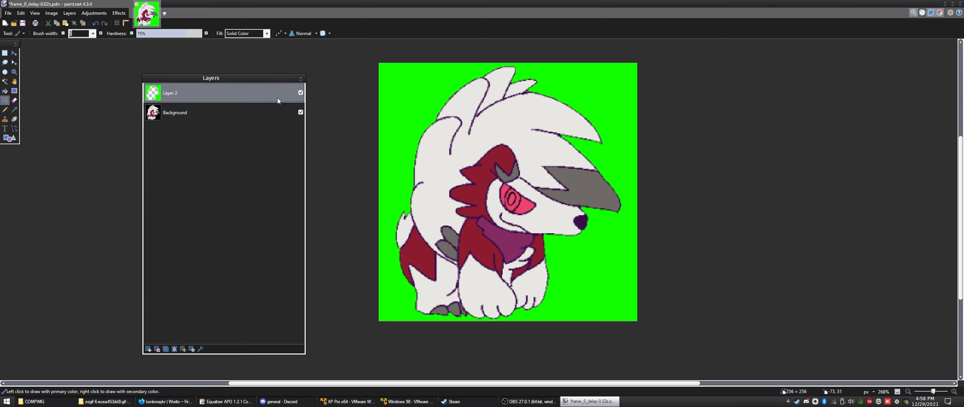
# - Hide Layer 2, make Background the active layer, move the Layers window aside and choose the Magic Wand tool
pyautogui.click(301, 93)
pyautogui.click(259, 110)
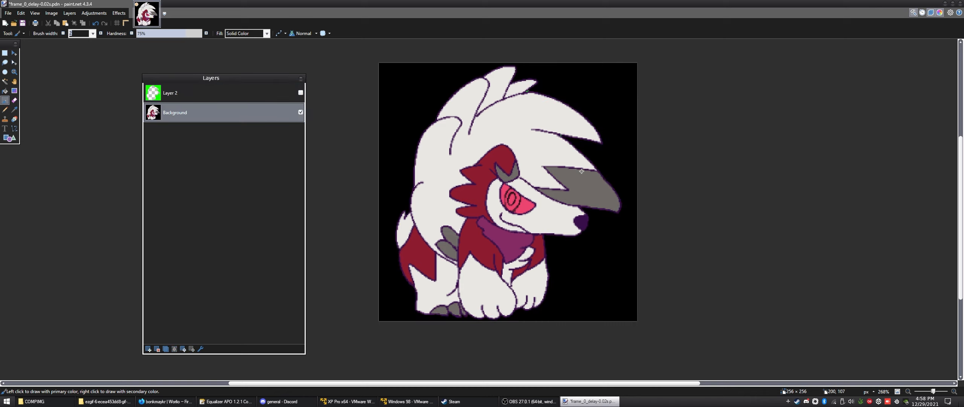
pyautogui.moveTo(259, 77); pyautogui.dragTo(275, 60)
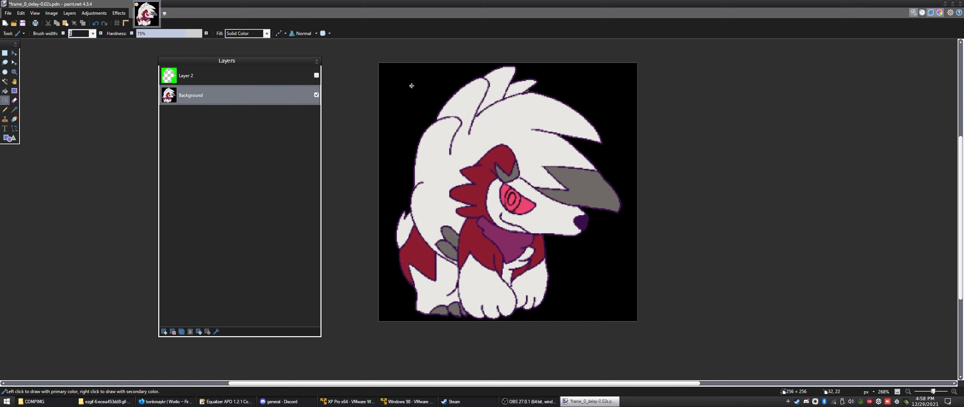
pyautogui.click(5, 81)
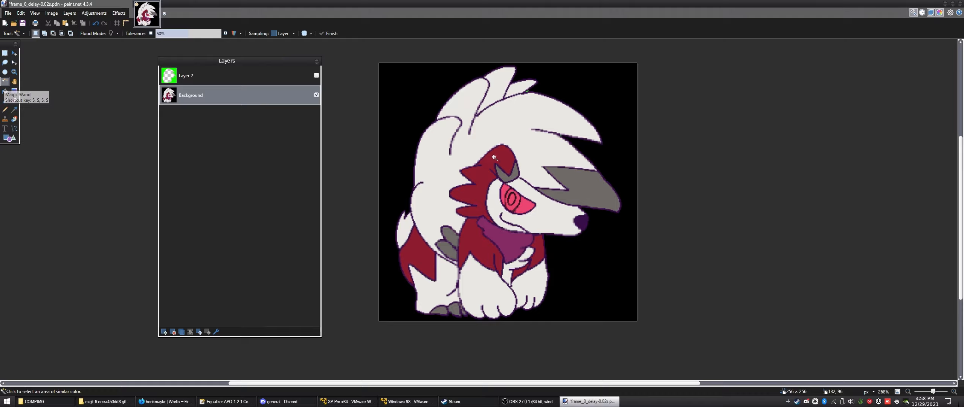
# - Try to select the sprite on the Background layer with the Magic Wand, sampling the hair and chest at 52% tolerance
pyautogui.click(508, 137)
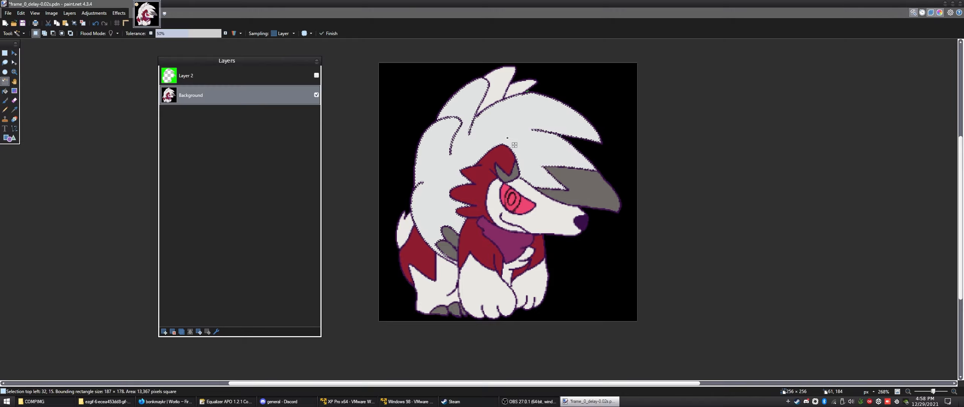
pyautogui.keyDown('ctrl'); pyautogui.click(480, 248); pyautogui.keyUp('ctrl')
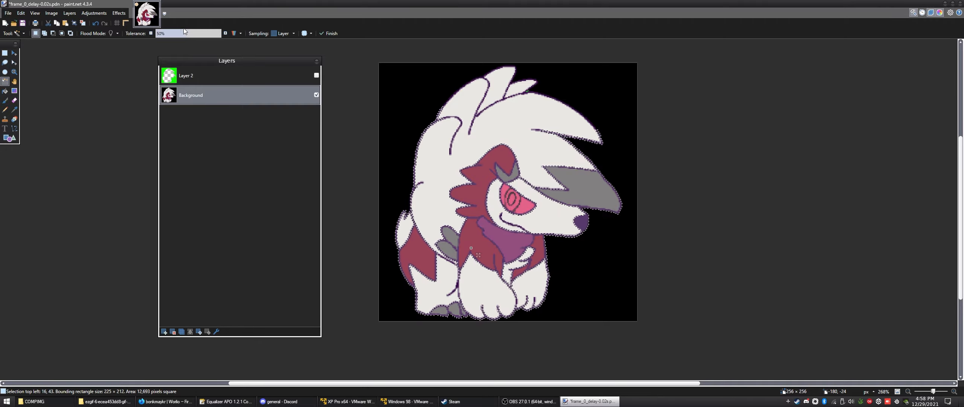
pyautogui.moveTo(181, 33)
pyautogui.mouseDown()
pyautogui.moveTo(205, 35)
pyautogui.moveTo(189, 34)
pyautogui.mouseUp()
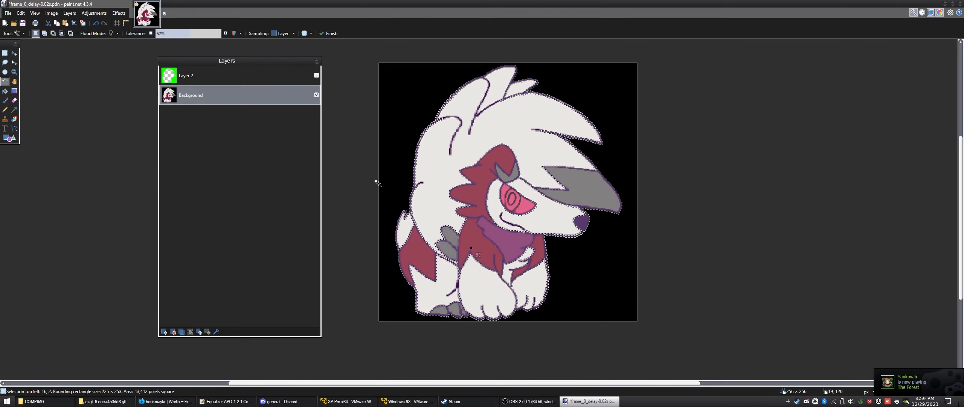
# - Make Layer 2 active and visible again, and clear the selection to inspect the dark outline against the green background
pyautogui.click(217, 80)
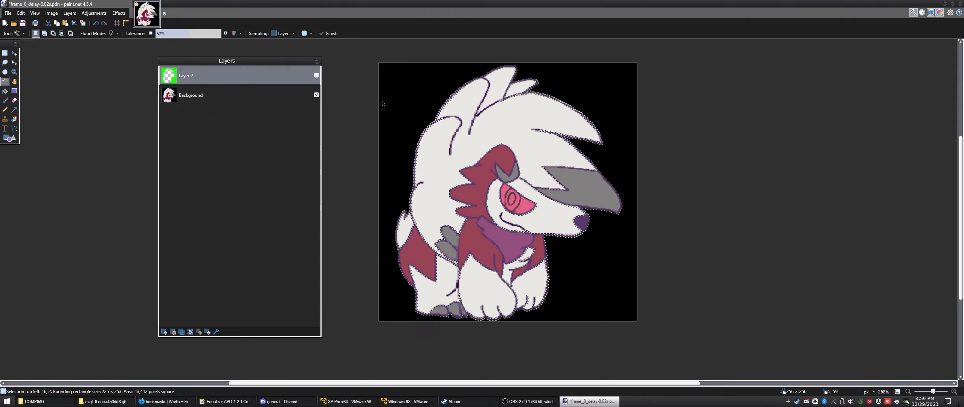
pyautogui.click(316, 75)
pyautogui.press('m')
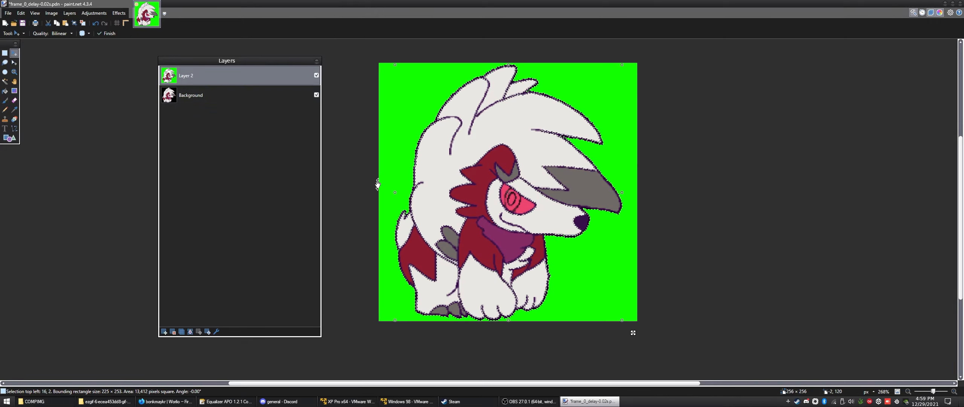
pyautogui.press('s')
pyautogui.hotkey('ctrl', 'd')
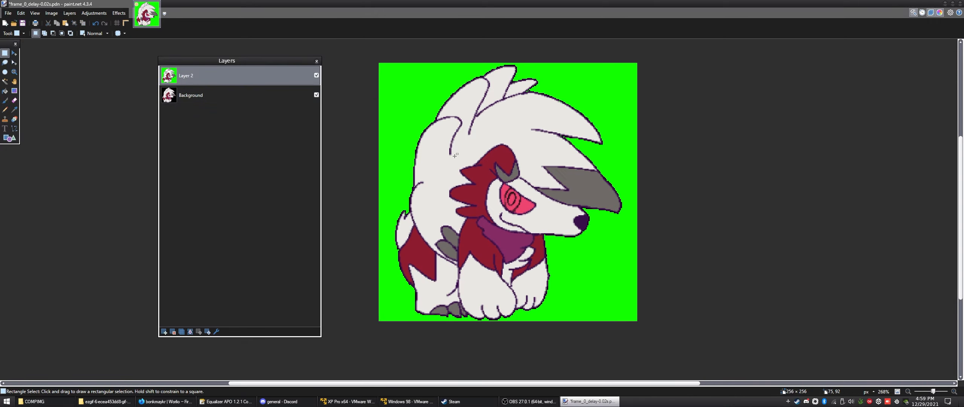
pyautogui.keyDown('ctrl'); pyautogui.scroll(8, 426, 119); pyautogui.keyUp('ctrl')
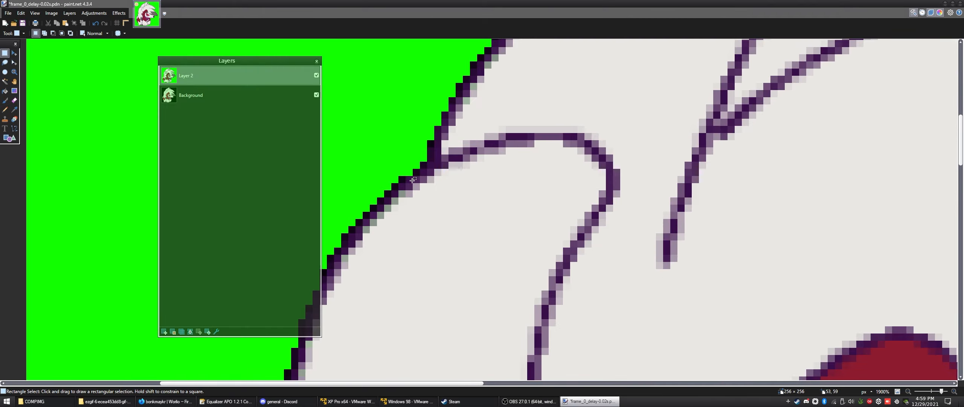
pyautogui.keyDown('ctrl'); pyautogui.scroll(-3, 418, 191); pyautogui.keyUp('ctrl')
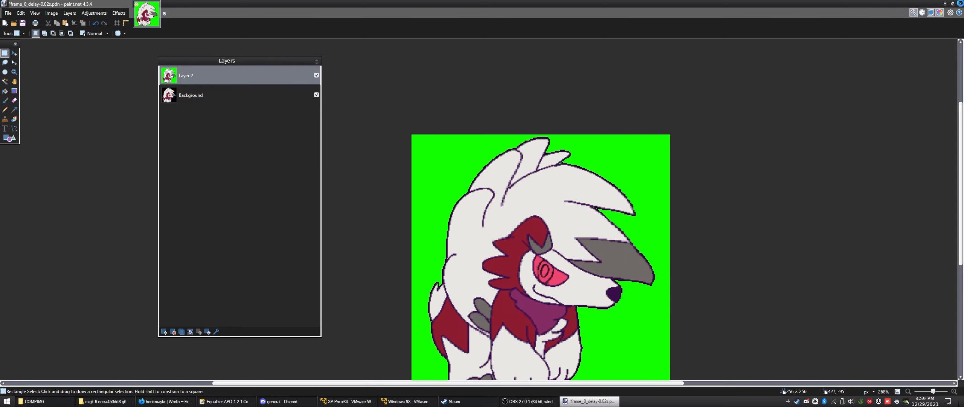
# - Close the Layers window to leave the canvas unobstructed
pyautogui.click(960, 3)
pyautogui.click(543, 180)
pyautogui.moveTo(274, 63); pyautogui.dragTo(257, 91)
pyautogui.click(300, 90)
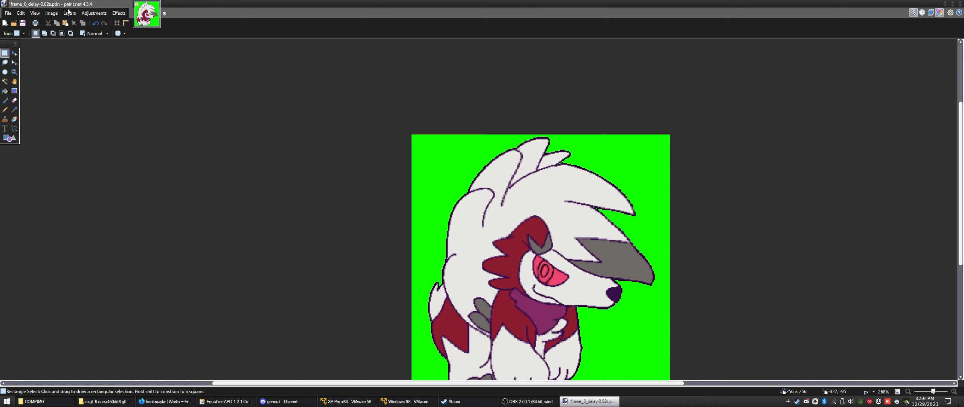
# - Check the image's pixel width and height in the Resize dialog, and close it without resizing
pyautogui.click(51, 12)
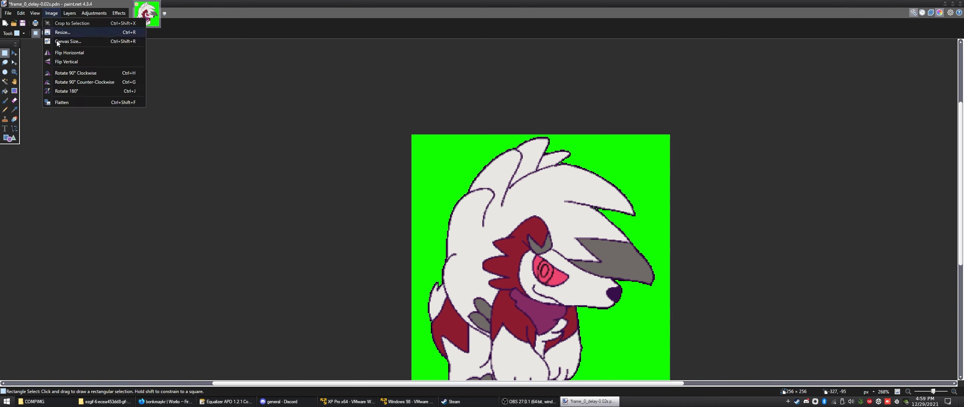
pyautogui.click(77, 33)
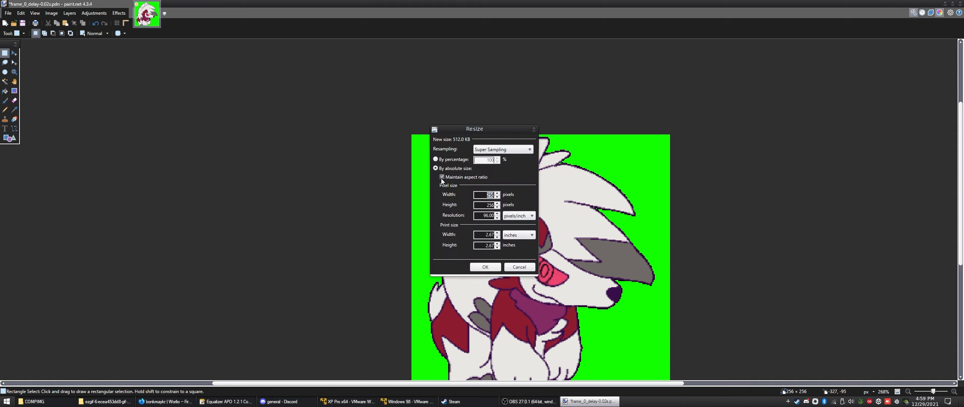
pyautogui.click(480, 195)
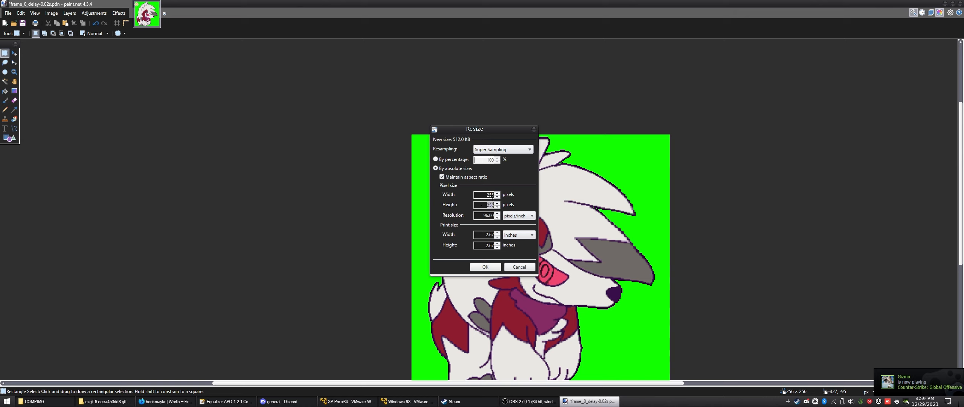
pyautogui.moveTo(482, 204); pyautogui.dragTo(510, 206)
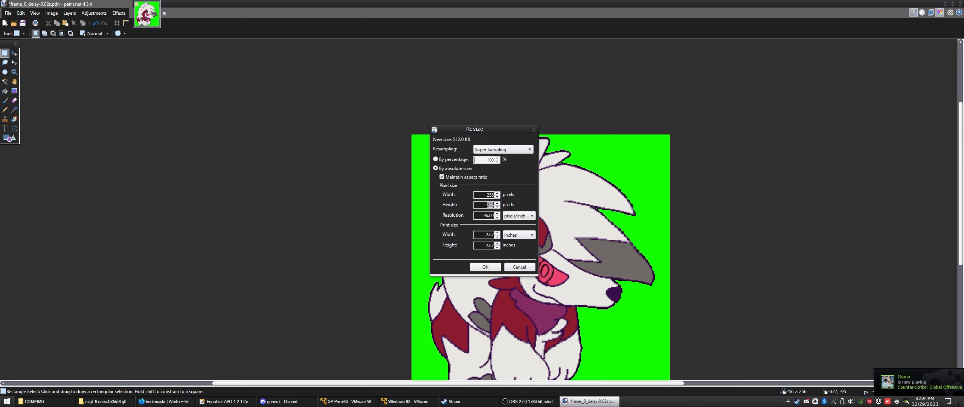
pyautogui.click(482, 204)
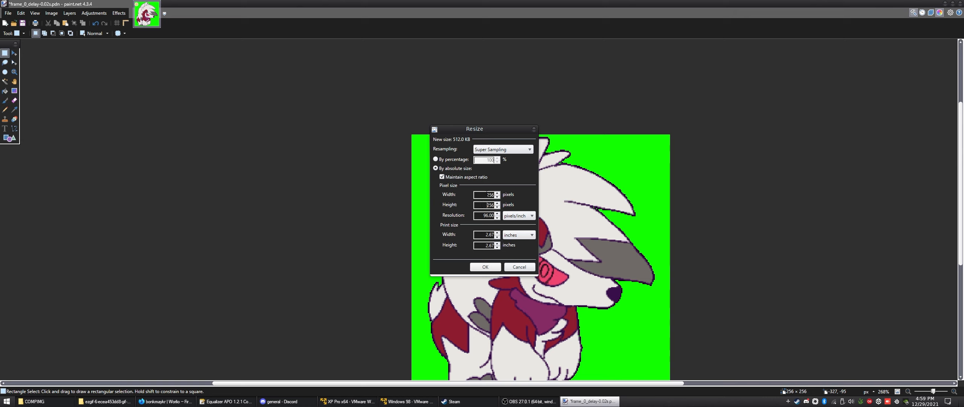
pyautogui.moveTo(487, 195); pyautogui.dragTo(532, 196)
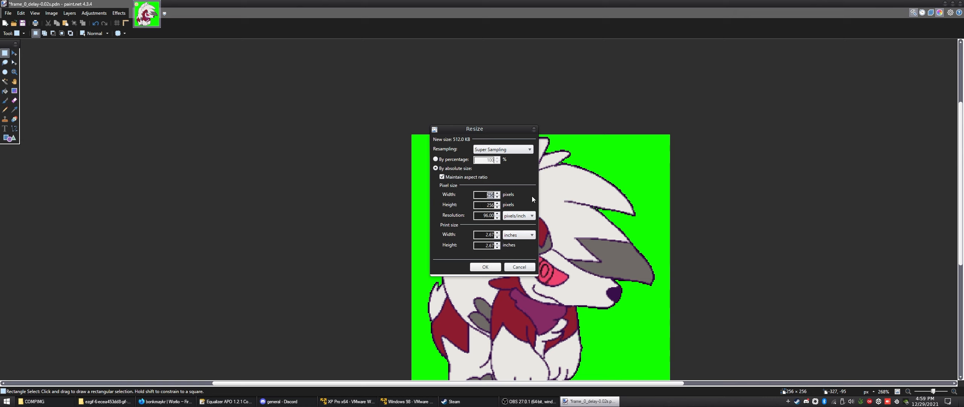
pyautogui.click(533, 130)
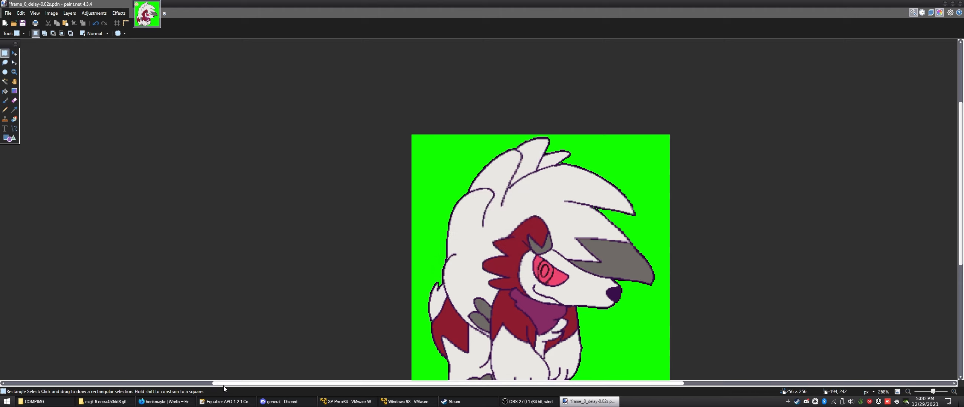
pyautogui.moveTo(223, 383); pyautogui.dragTo(246, 383)
pyautogui.scroll(-1, 245, 276)
pyautogui.scroll(-1, 245, 276)
pyautogui.scroll(1, 246, 277)
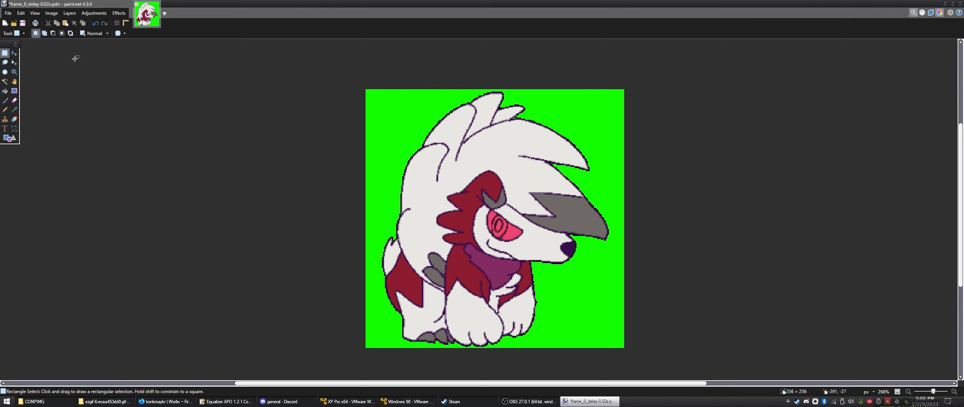
pyautogui.click(7, 13)
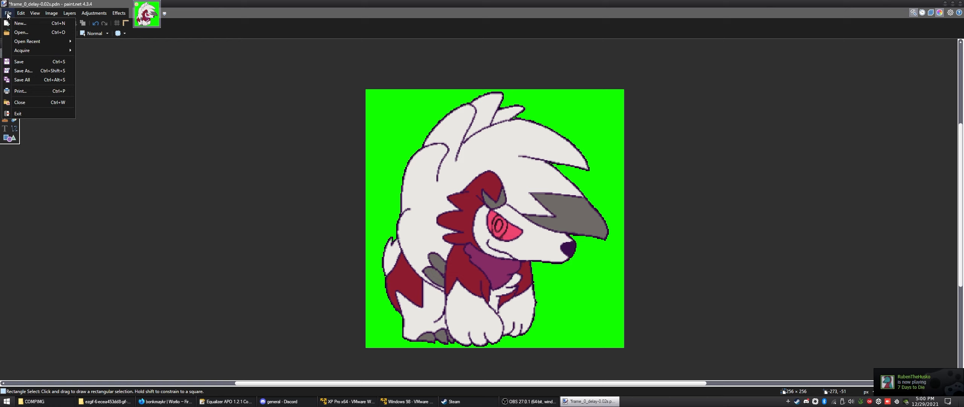
pyautogui.click(7, 14)
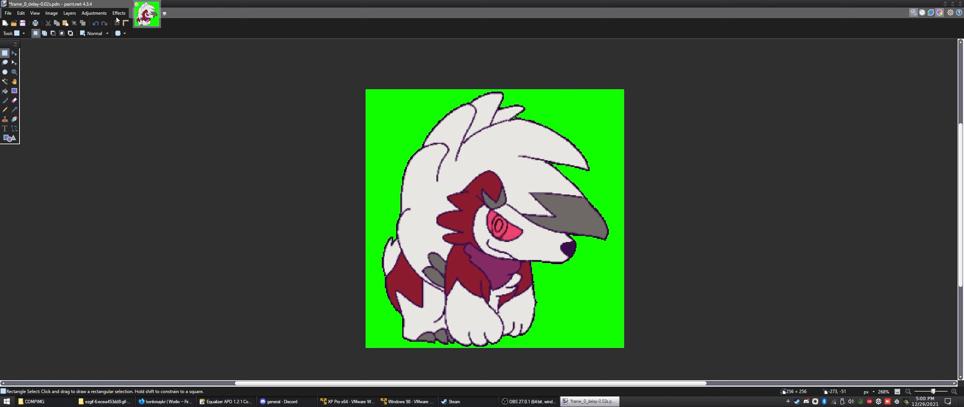
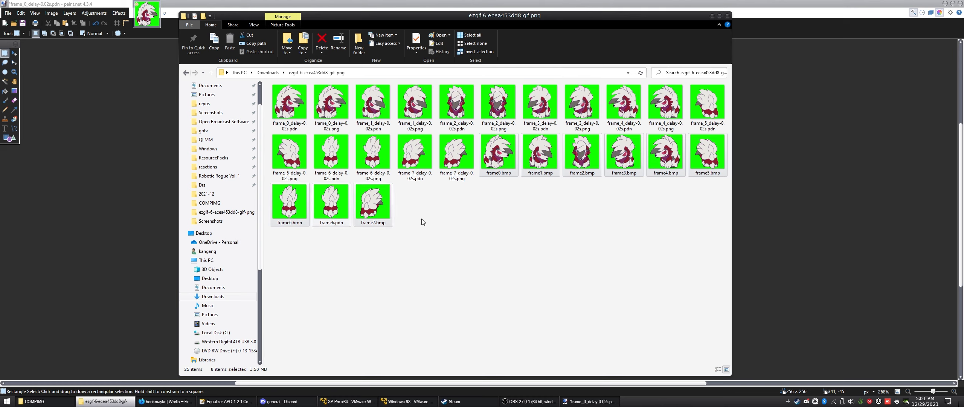
# - Put away the ezgif frames folder window and close the image editor
pyautogui.click(626, 190)
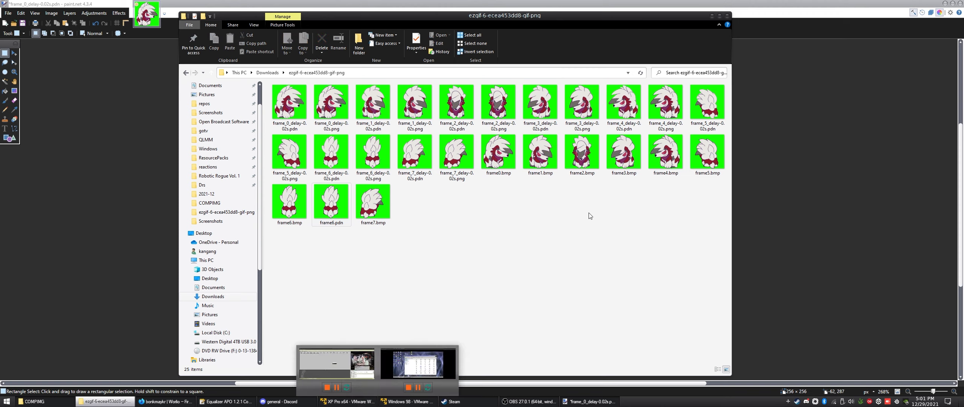
pyautogui.click(712, 16)
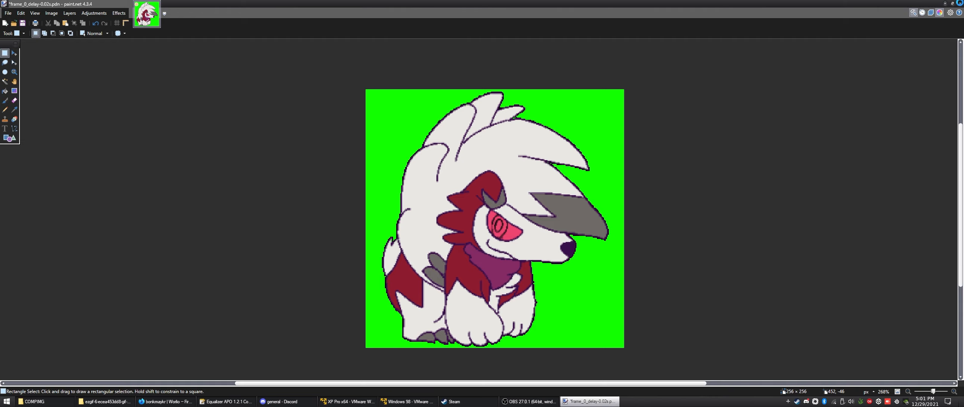
pyautogui.click(959, 3)
pyautogui.click(460, 250)
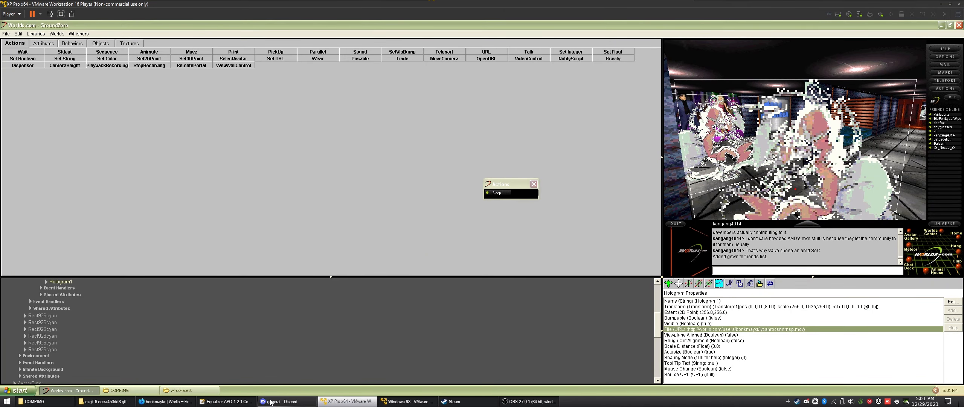
# - Switch to the Windows 98 virtual machine and open the compimg2 batch file for editing in Notepad
pyautogui.moveTo(278, 402)
pyautogui.click(408, 402)
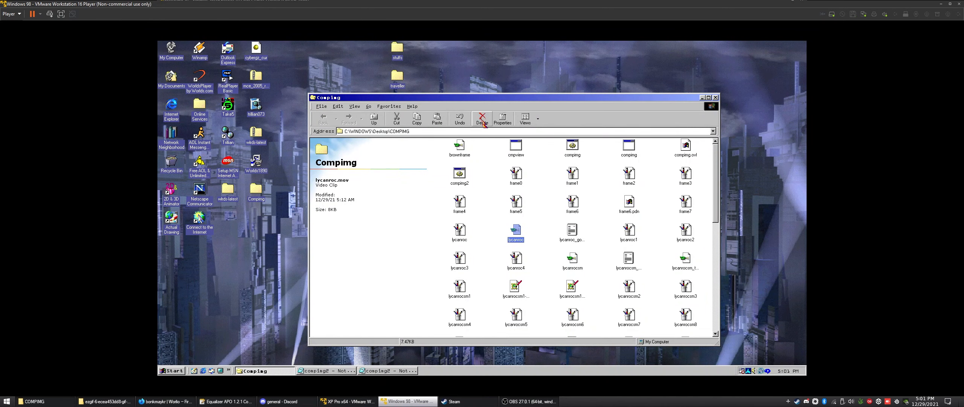
pyautogui.click(347, 401)
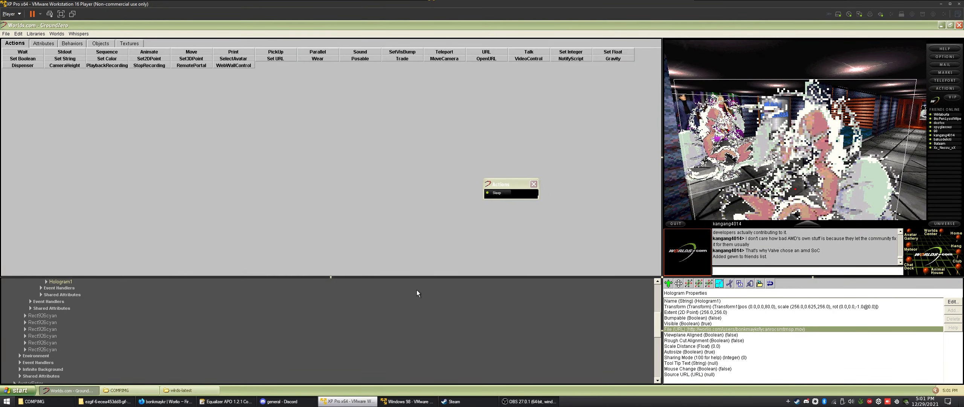
pyautogui.click(409, 401)
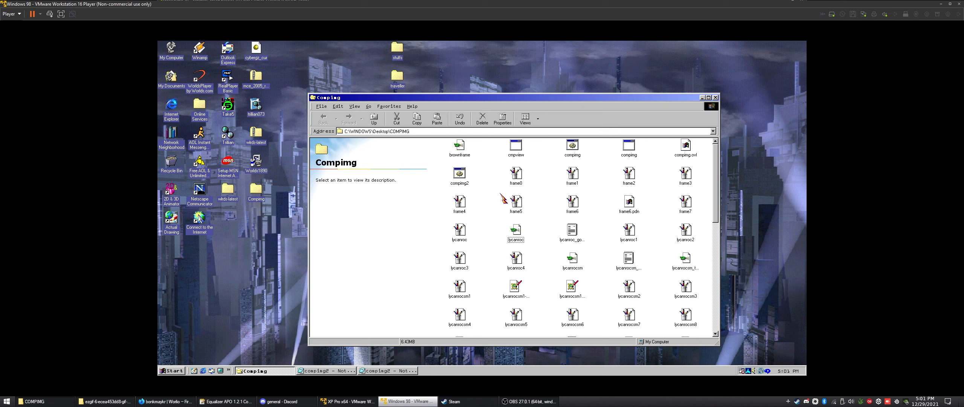
pyautogui.rightClick(464, 173)
pyautogui.click(483, 182)
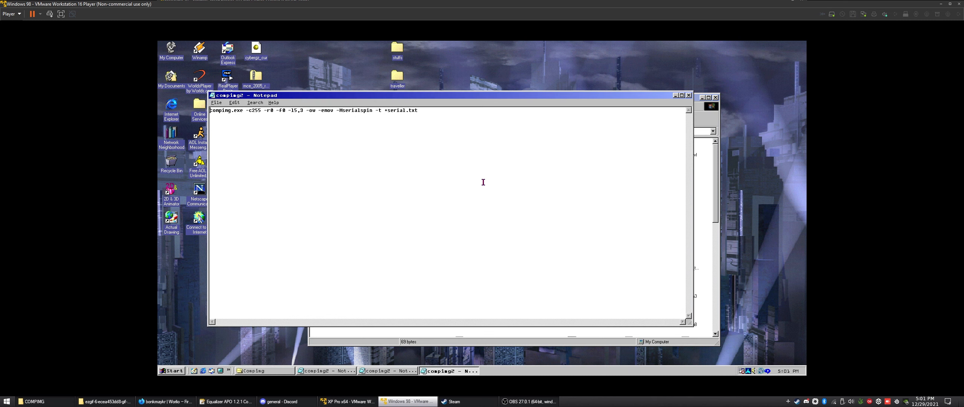
# - Examine the compimg.exe command line in the batch file, highlighting its -c255 and -15,3 options
pyautogui.moveTo(450, 122); pyautogui.dragTo(210, 110)
pyautogui.moveTo(293, 146); pyautogui.dragTo(294, 147)
pyautogui.moveTo(244, 110)
pyautogui.mouseDown()
pyautogui.moveTo(205, 117)
pyautogui.moveTo(255, 112)
pyautogui.mouseUp()
pyautogui.click(248, 115)
pyautogui.click(266, 112)
pyautogui.moveTo(306, 111); pyautogui.dragTo(288, 111)
pyautogui.click(307, 111)
pyautogui.moveTo(306, 111); pyautogui.dragTo(291, 111)
pyautogui.click(294, 110)
# - Examine the -emov and -Mserialspin options of the compimg.exe command
pyautogui.moveTo(319, 111); pyautogui.dragTo(334, 110)
pyautogui.click(334, 111)
pyautogui.moveTo(343, 111); pyautogui.dragTo(373, 110)
pyautogui.click(444, 114)
# - Move the batch file window aside, find serialspin.mov in the Compimg folder and select it to view its details
pyautogui.moveTo(437, 96); pyautogui.dragTo(454, 321)
pyautogui.click(545, 232)
pyautogui.scroll(-10, 544, 232)
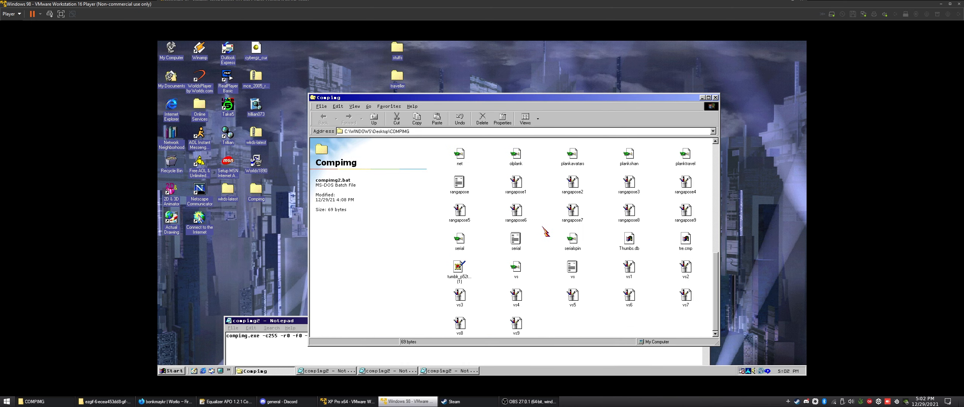
pyautogui.click(555, 298)
pyautogui.moveTo(292, 323); pyautogui.dragTo(300, 294)
pyautogui.click(553, 236)
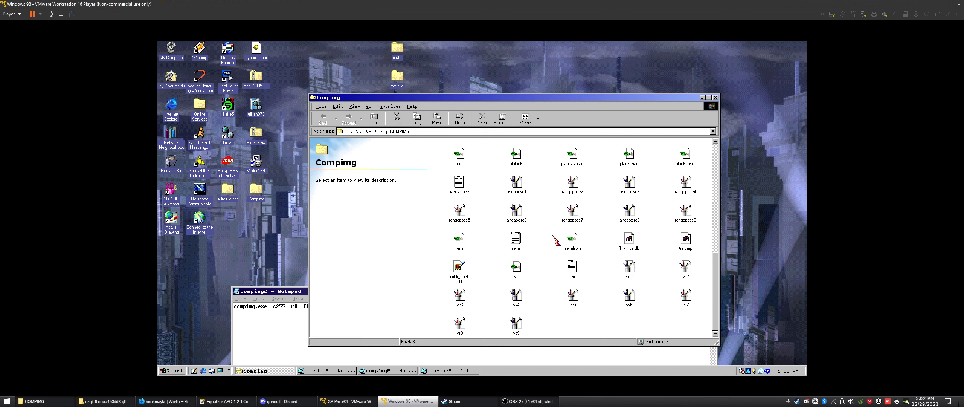
pyautogui.moveTo(718, 280); pyautogui.dragTo(717, 178)
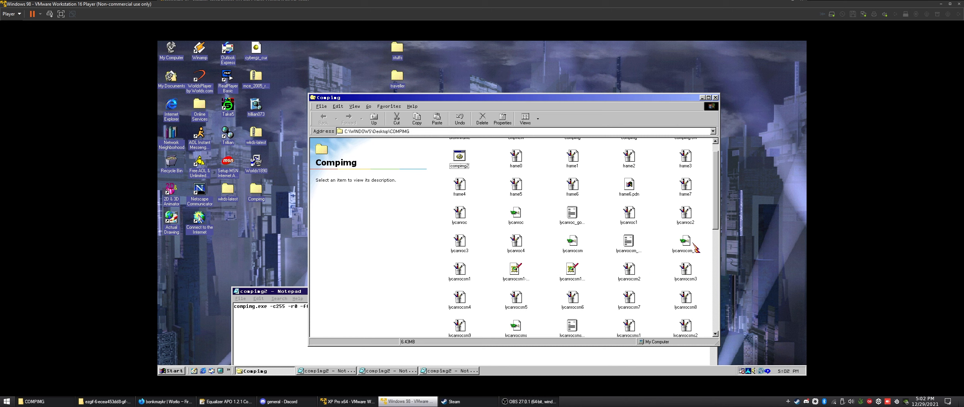
pyautogui.moveTo(715, 227); pyautogui.dragTo(713, 333)
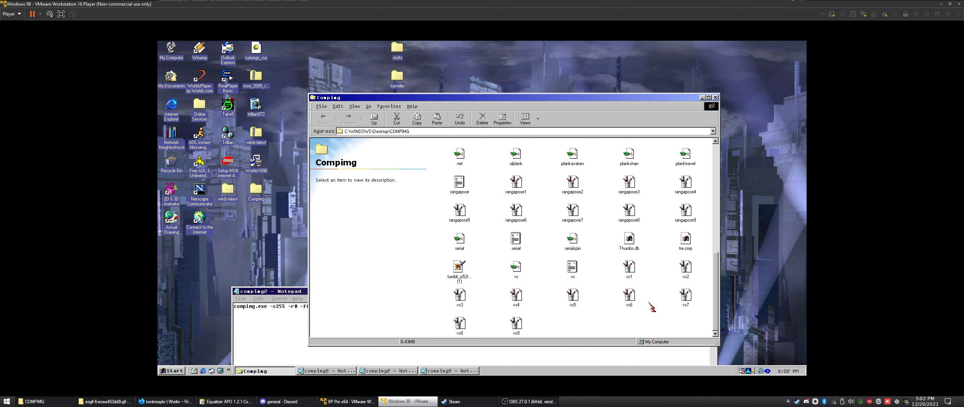
pyautogui.click(572, 240)
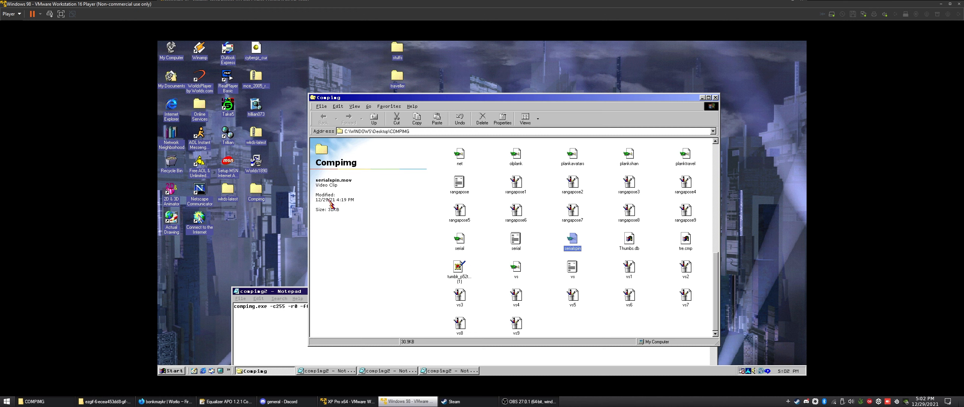
# - Bring the compimg2 batch file back into view and highlight the serialspin output name and the serial.txt argument
pyautogui.moveTo(300, 291); pyautogui.dragTo(276, 87)
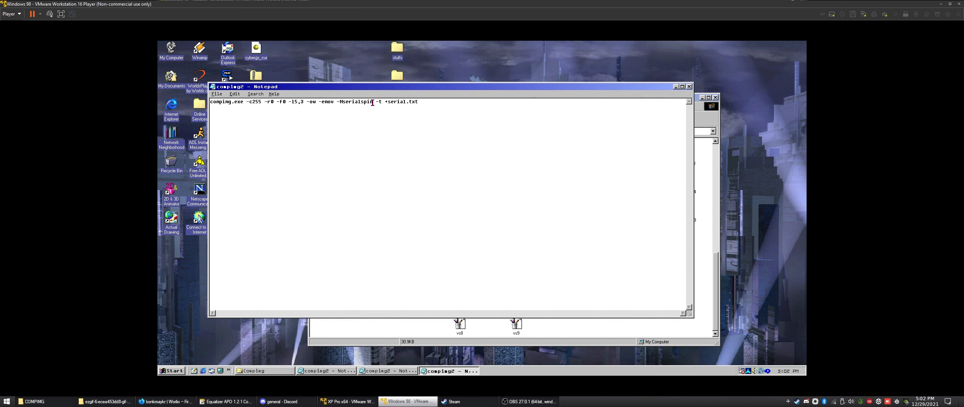
pyautogui.moveTo(373, 102); pyautogui.dragTo(343, 103)
pyautogui.click(376, 103)
pyautogui.click(395, 107)
pyautogui.moveTo(384, 102); pyautogui.dragTo(437, 104)
pyautogui.click(418, 105)
# - Move the batch file window out of the way and open the serial text file from the Compimg folder
pyautogui.moveTo(482, 86); pyautogui.dragTo(523, 246)
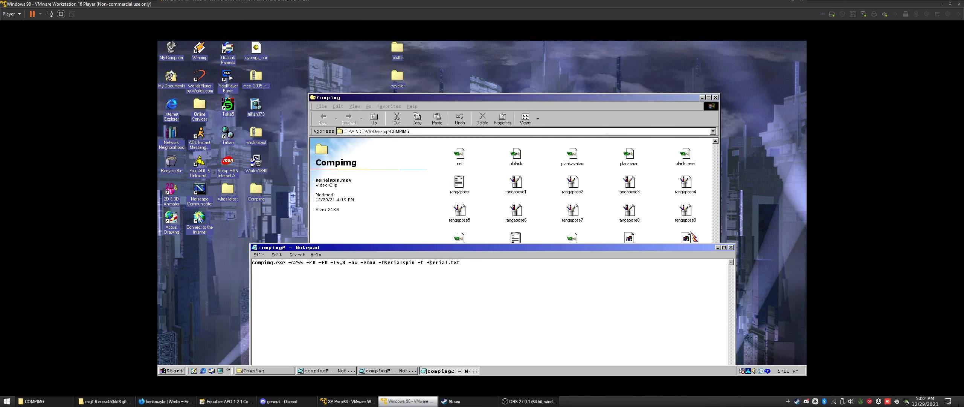
pyautogui.click(554, 226)
pyautogui.doubleClick(516, 238)
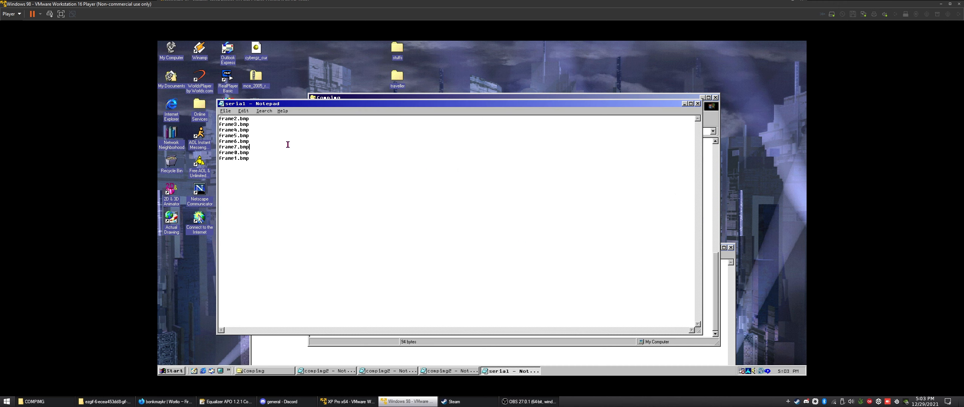
# - Highlight the full list of frame bitmaps in the serial text file and shift its window slightly out of the way
pyautogui.moveTo(275, 179); pyautogui.dragTo(213, 116)
pyautogui.click(286, 195)
pyautogui.moveTo(344, 220); pyautogui.dragTo(205, 93)
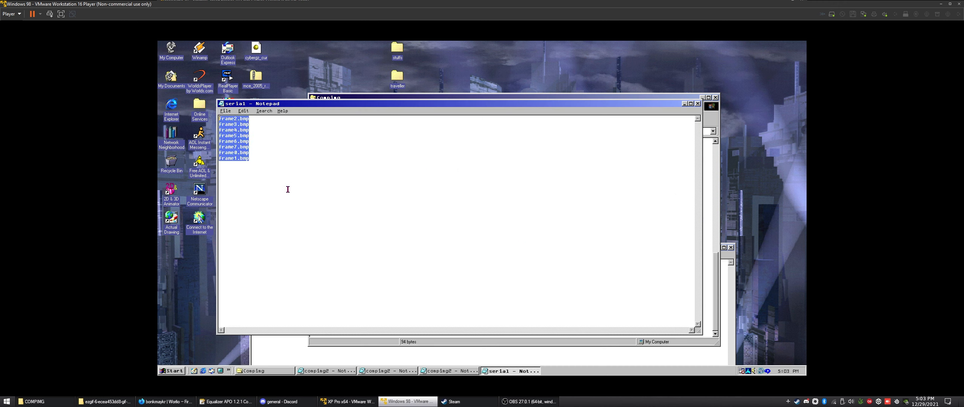
pyautogui.click(290, 190)
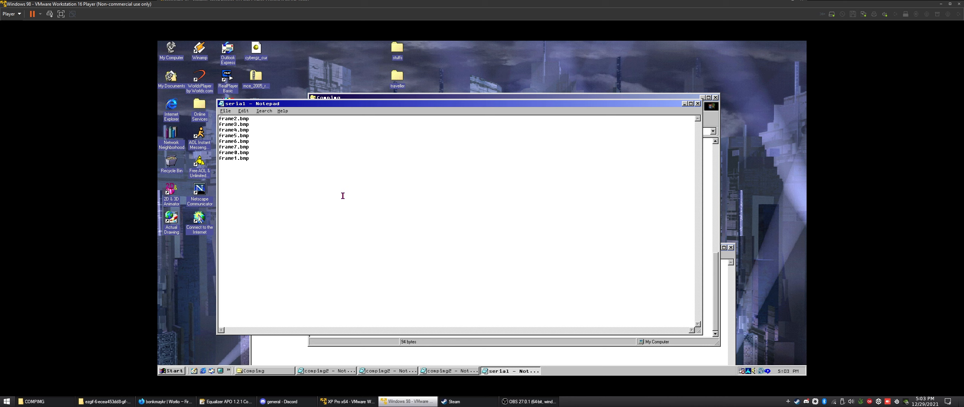
pyautogui.moveTo(279, 161); pyautogui.dragTo(202, 119)
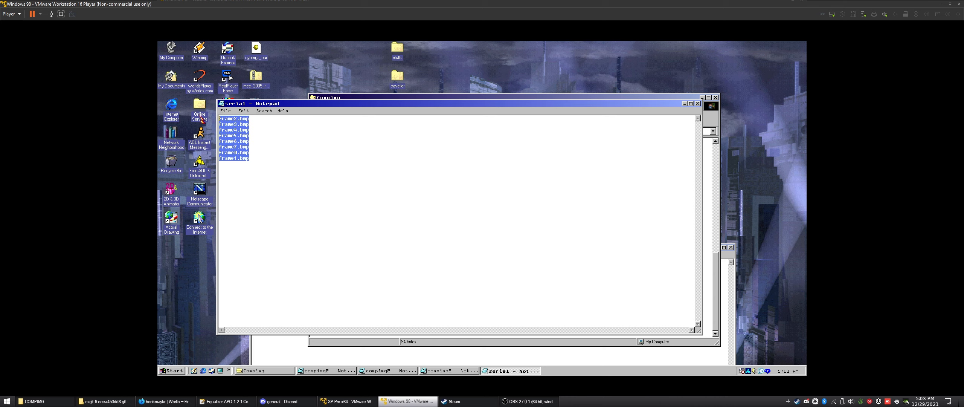
pyautogui.click(302, 172)
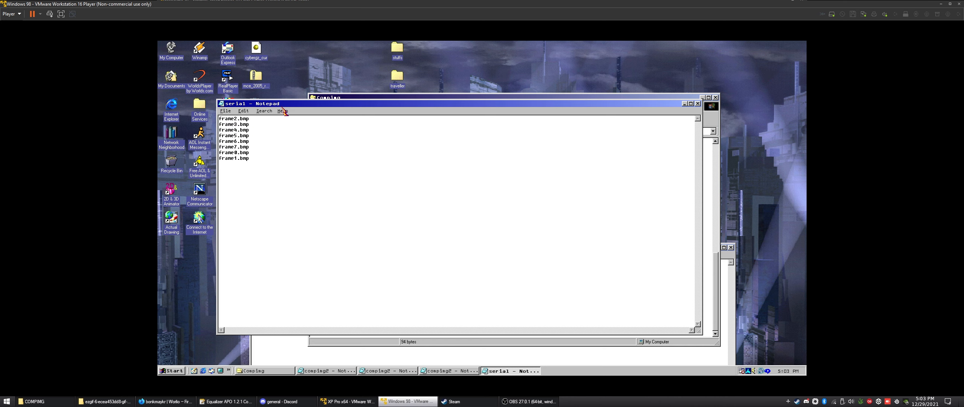
pyautogui.moveTo(283, 103); pyautogui.dragTo(275, 83)
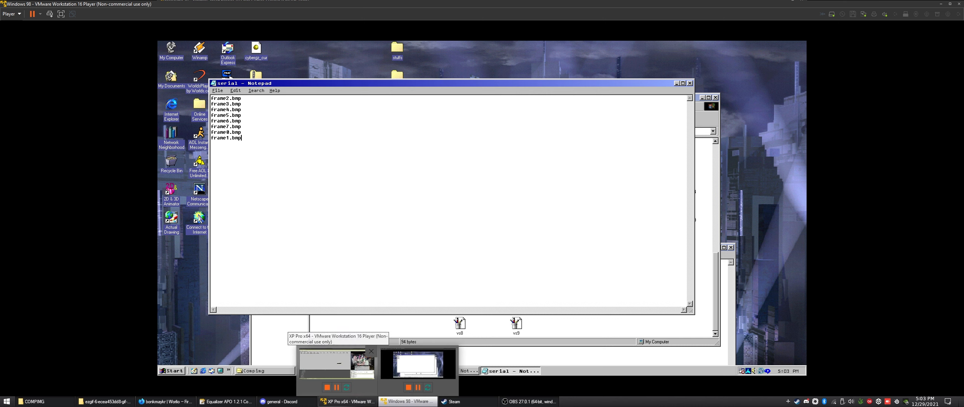
# - Switch to the XP Pro x64 virtual machine and launch CmpView from its COMPIMG folder
pyautogui.click(339, 367)
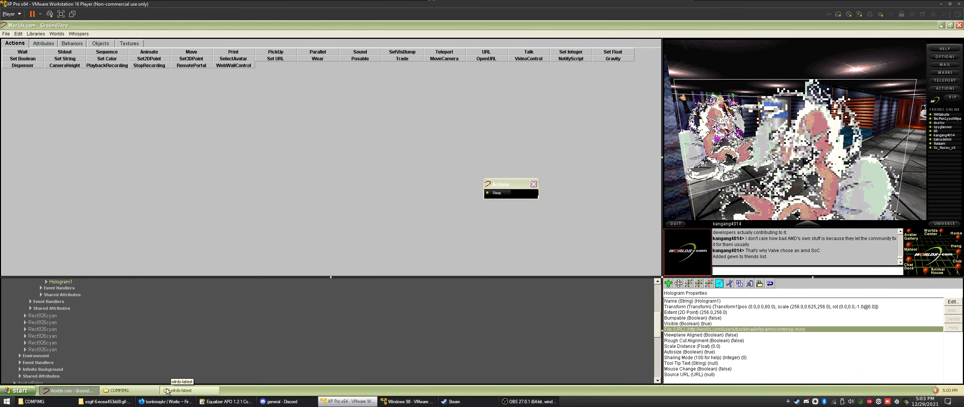
pyautogui.click(188, 390)
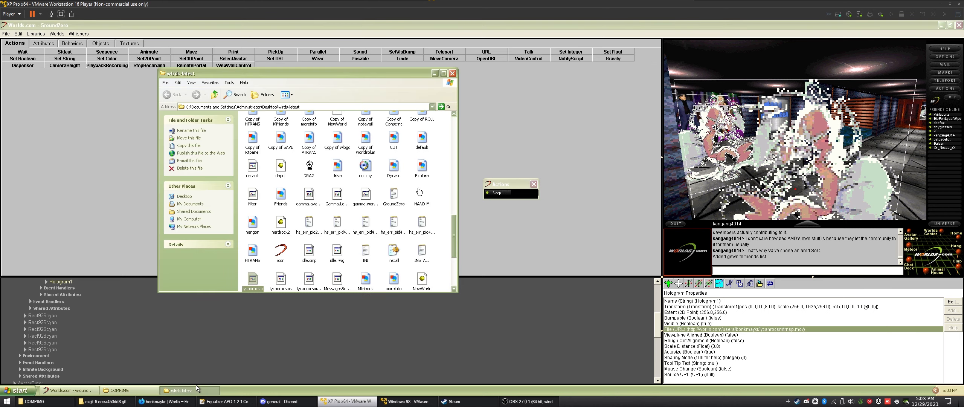
pyautogui.click(141, 393)
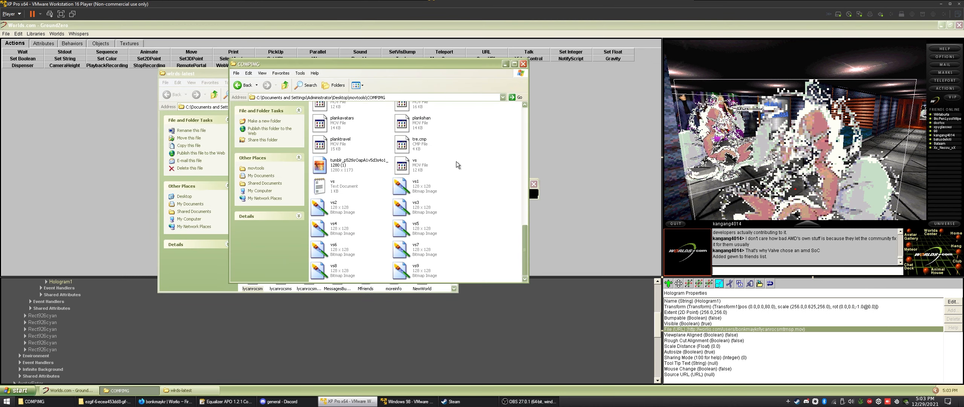
pyautogui.doubleClick(401, 114)
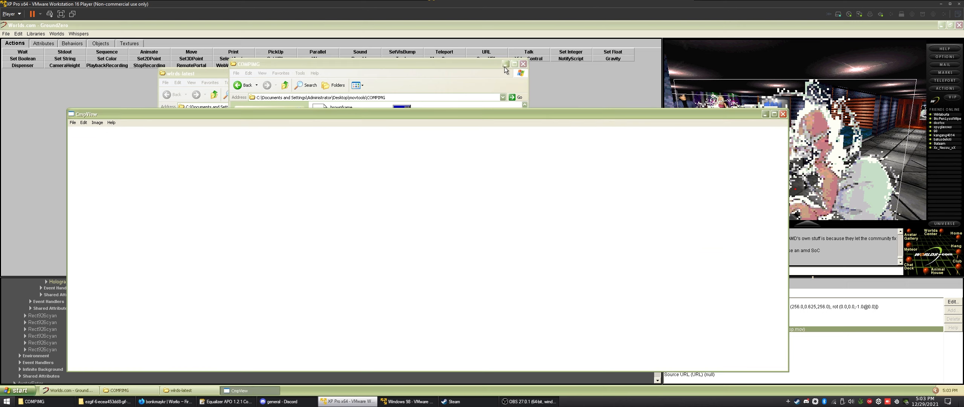
# - Open default.mov from the wrlds-latest files in CmpView, view its penguin rotation frames and close the viewer
pyautogui.click(72, 122)
pyautogui.click(79, 131)
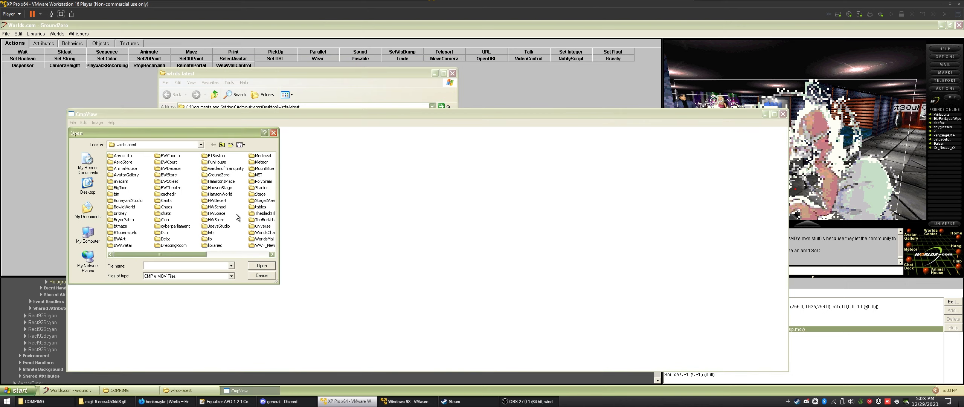
pyautogui.doubleClick(214, 168)
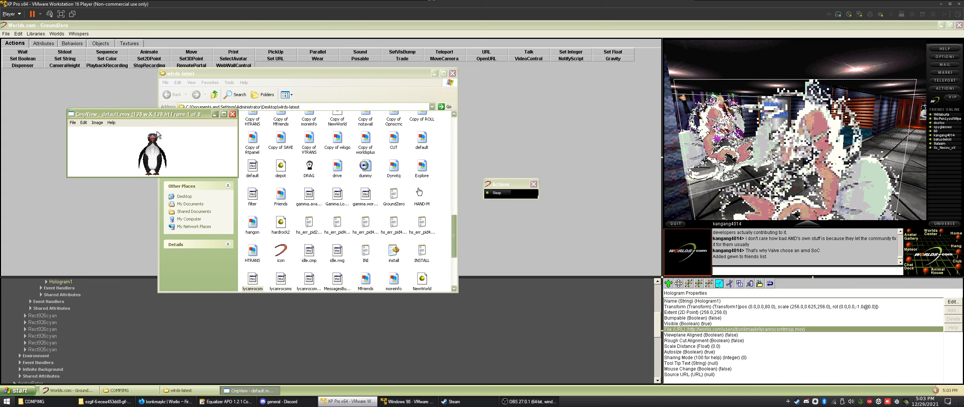
pyautogui.moveTo(173, 114); pyautogui.dragTo(243, 119)
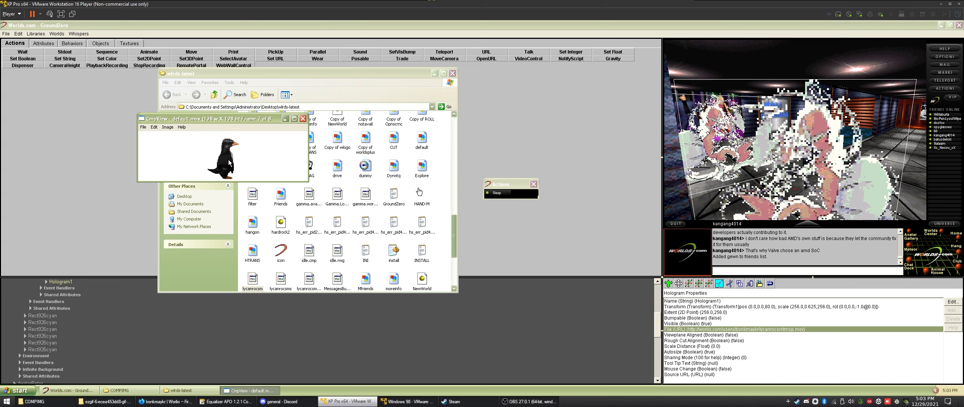
pyautogui.click(303, 119)
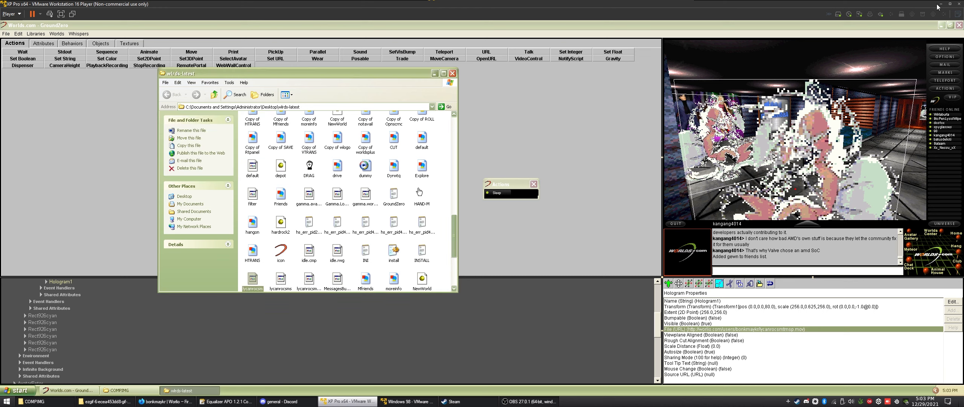
# - Return to the Windows 98 virtual machine and highlight the frame names in the serial text file
pyautogui.hotkey('alt', 'Tab')
pyautogui.moveTo(543, 168); pyautogui.dragTo(211, 97)
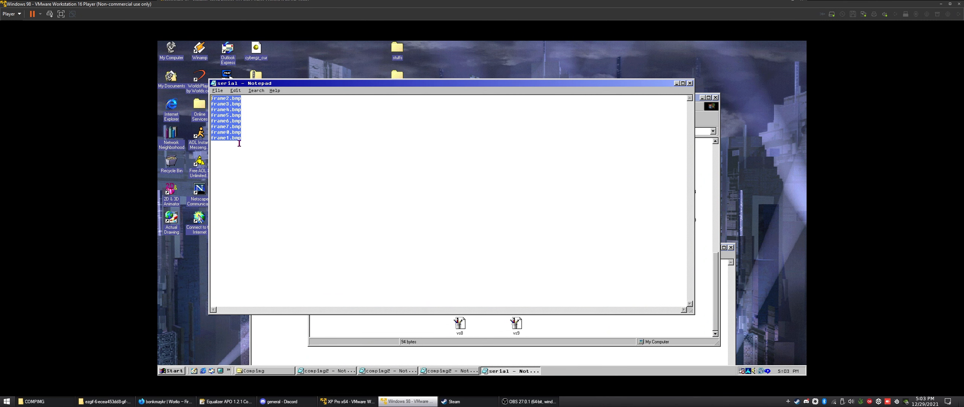
pyautogui.click(238, 143)
# - Go through frame2, frame4, frame7, frame0 and frame1 in the ezgif frames folder to compare the rotation order, and put the folder away
pyautogui.click(67, 399)
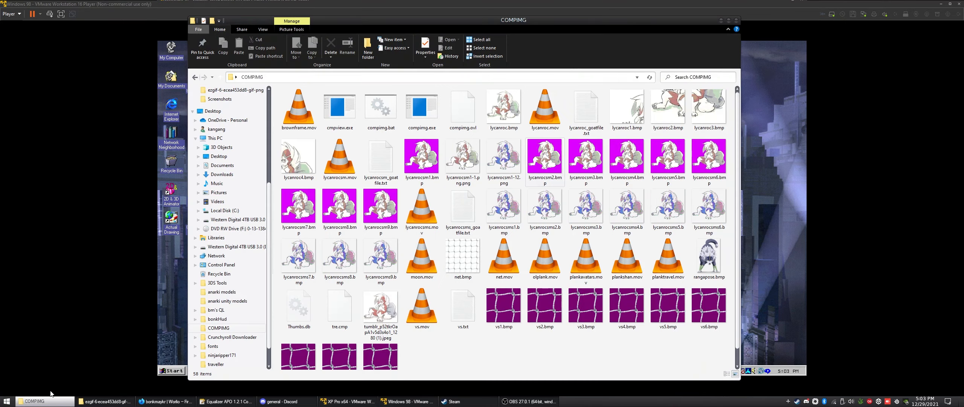
pyautogui.click(56, 400)
pyautogui.click(94, 400)
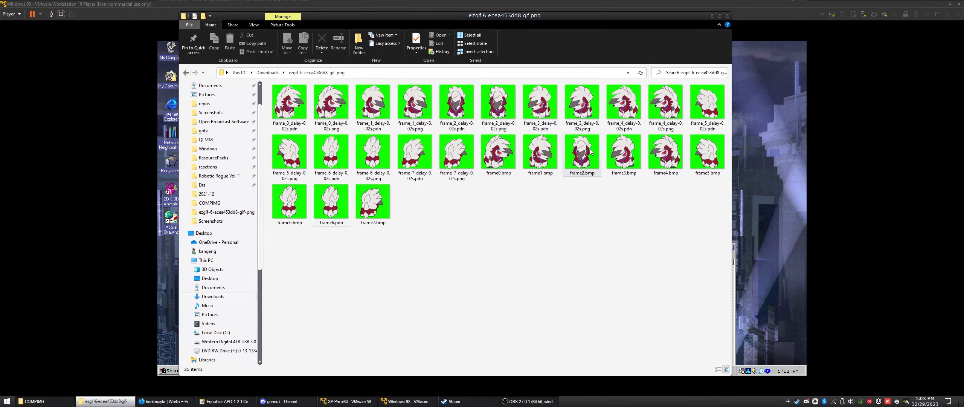
pyautogui.click(585, 168)
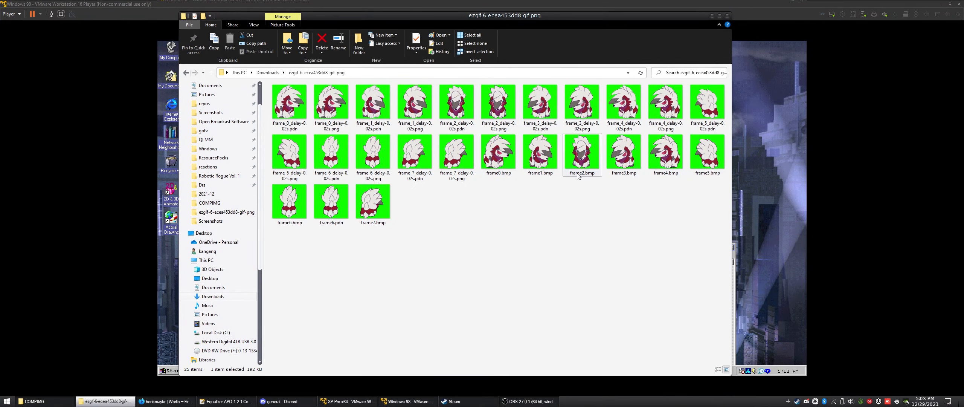
pyautogui.click(668, 163)
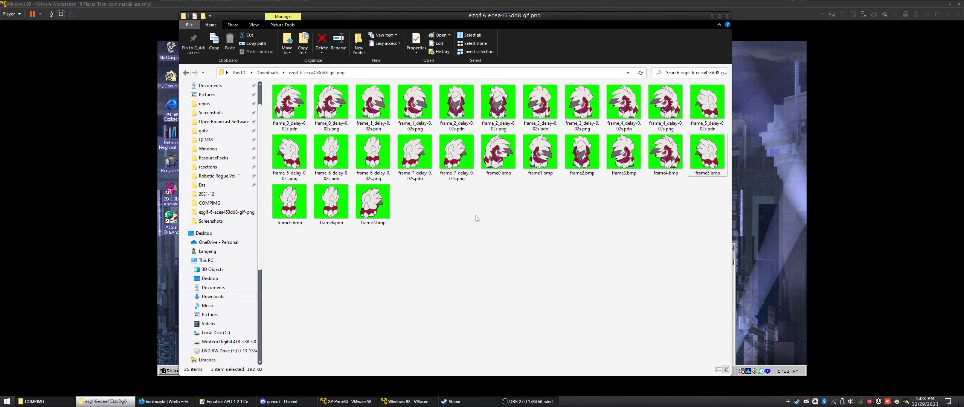
pyautogui.click(371, 214)
pyautogui.click(371, 214)
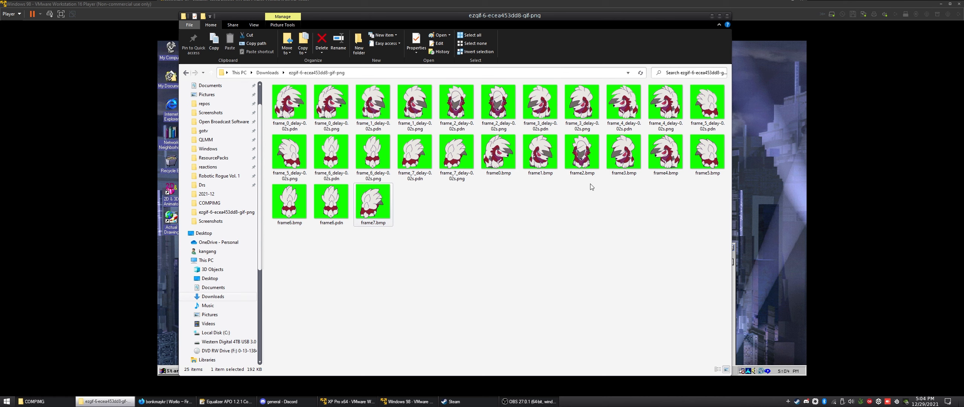
pyautogui.click(500, 163)
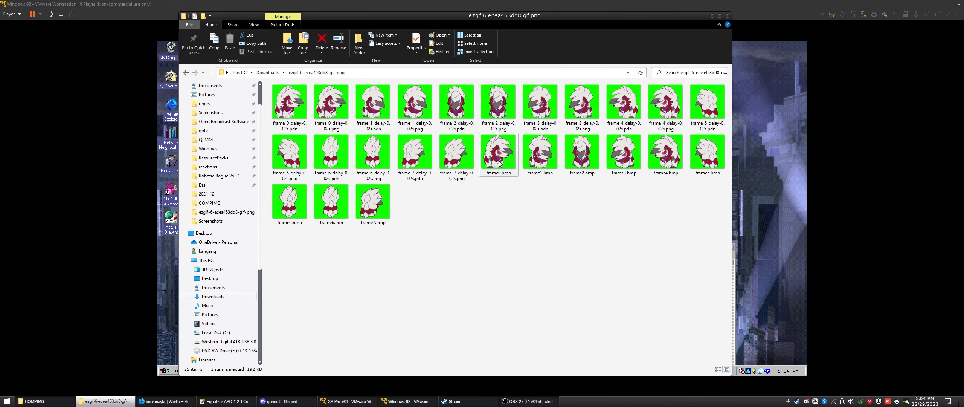
pyautogui.click(544, 164)
pyautogui.click(713, 17)
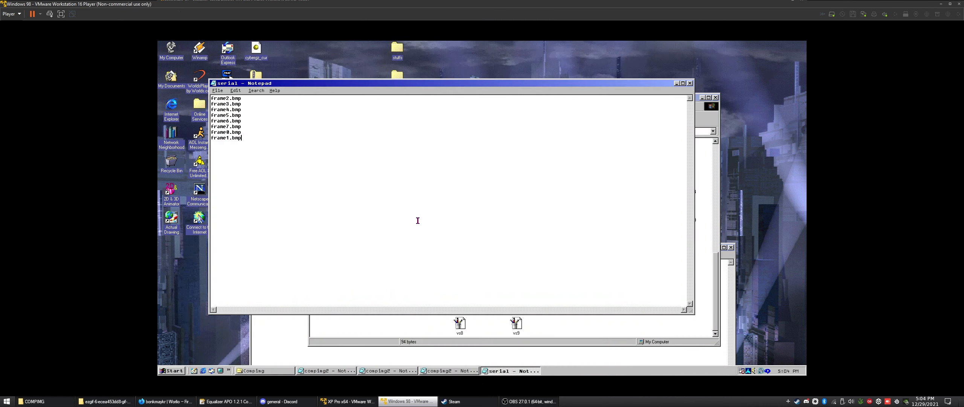
# - Highlight the whole frame order from frame2.bmp to frame1.bmp in the serial list once more and minimize its window
pyautogui.moveTo(386, 186); pyautogui.dragTo(225, 88)
pyautogui.click(365, 172)
pyautogui.moveTo(377, 185); pyautogui.dragTo(214, 97)
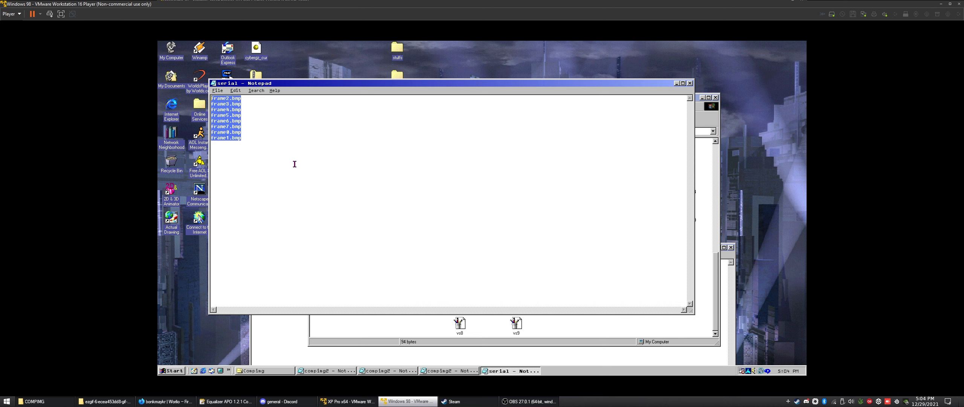
pyautogui.click(380, 197)
pyautogui.click(677, 84)
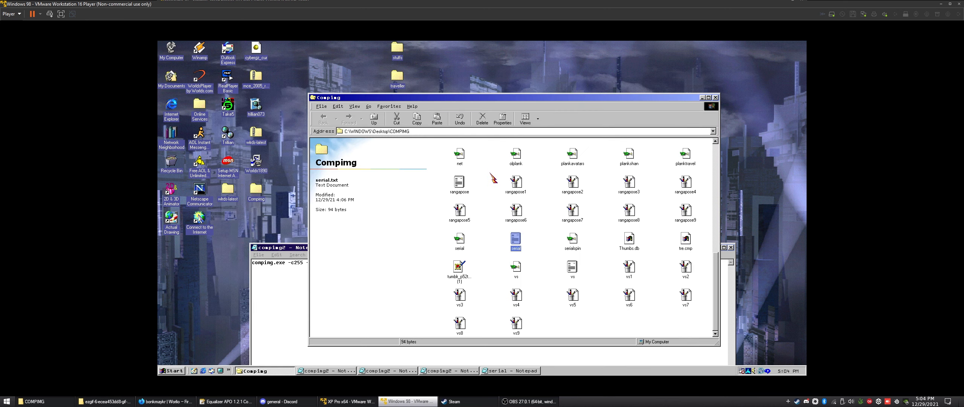
# - Look through the frame and movie files in the Compimg folder and select the compimg2 batch file
pyautogui.scroll(6, 491, 175)
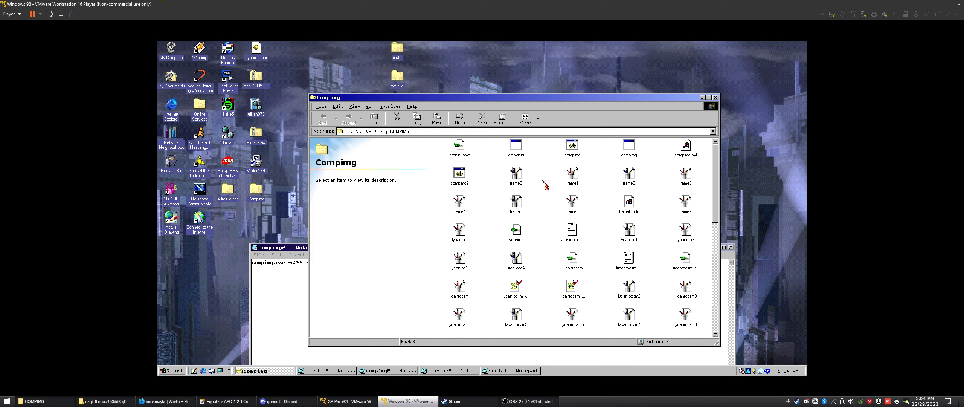
pyautogui.scroll(-6, 554, 212)
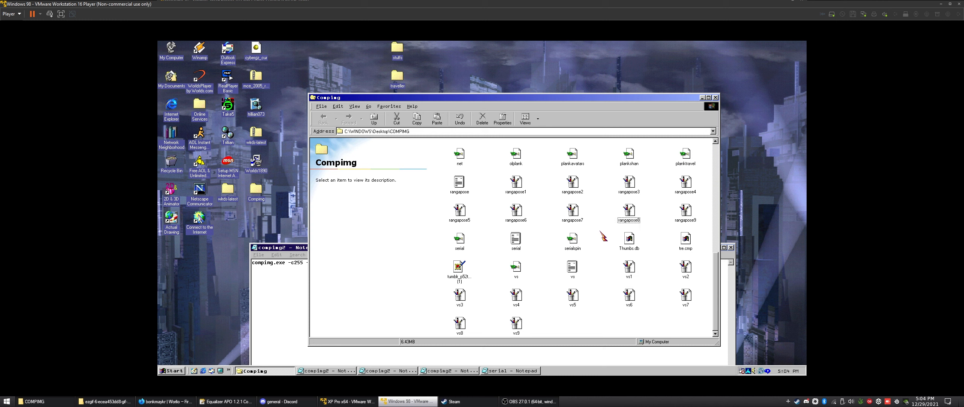
pyautogui.scroll(6, 595, 236)
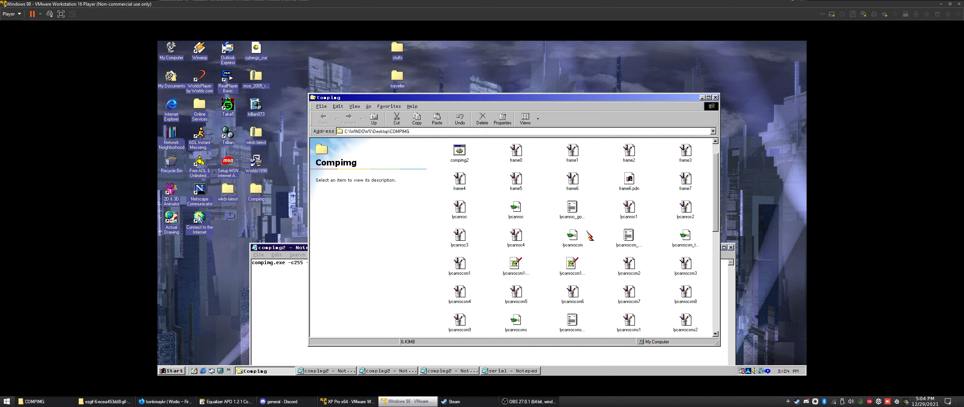
pyautogui.click(572, 149)
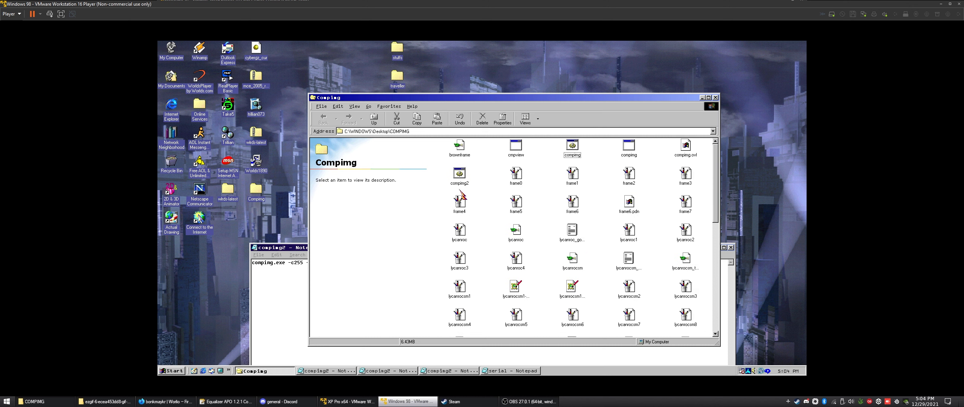
pyautogui.click(461, 176)
# - Bring up the compimg2 batch text, highlight its -t +serial.txt arguments and minimize the window
pyautogui.click(449, 370)
pyautogui.moveTo(460, 262); pyautogui.dragTo(422, 264)
pyautogui.click(472, 264)
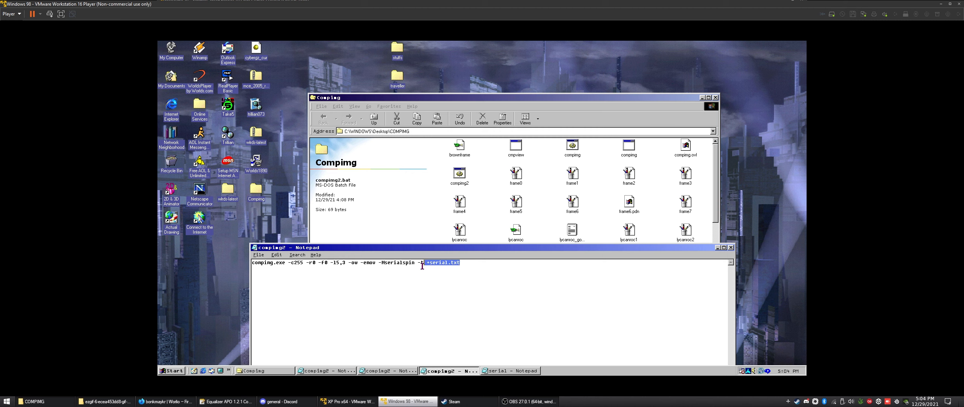
pyautogui.click(486, 266)
pyautogui.click(716, 248)
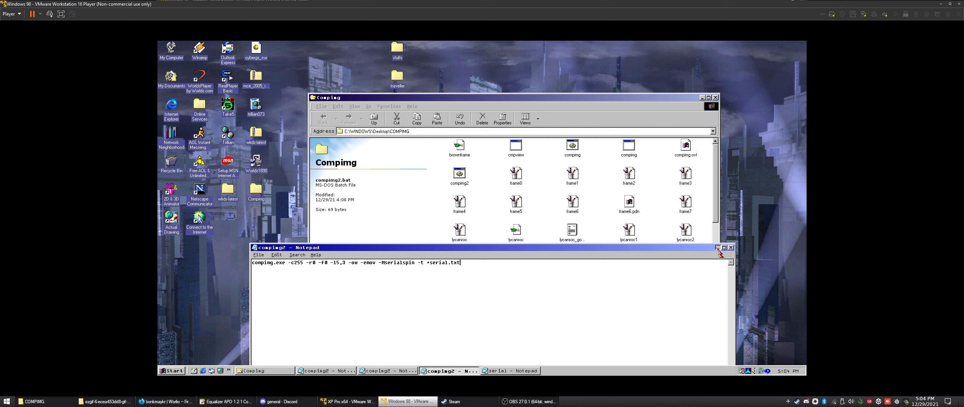
# - Run the compimg2 batch file, close the finished console window and select the generated serialspin.mov
pyautogui.doubleClick(464, 180)
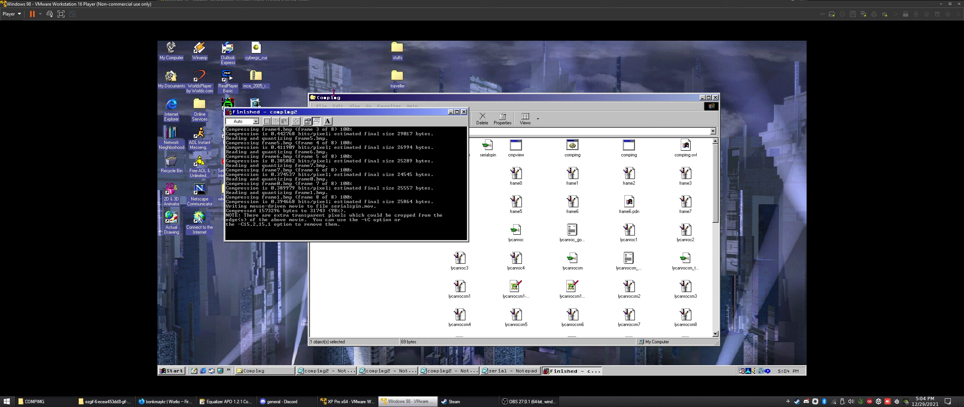
pyautogui.click(464, 112)
pyautogui.click(487, 149)
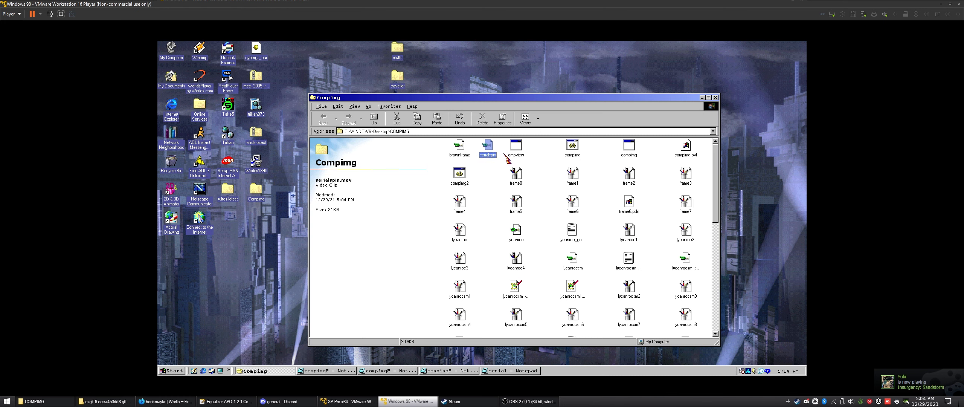
# - Launch cmpview from the Compimg folder and open serialspin.mov in it
pyautogui.doubleClick(517, 149)
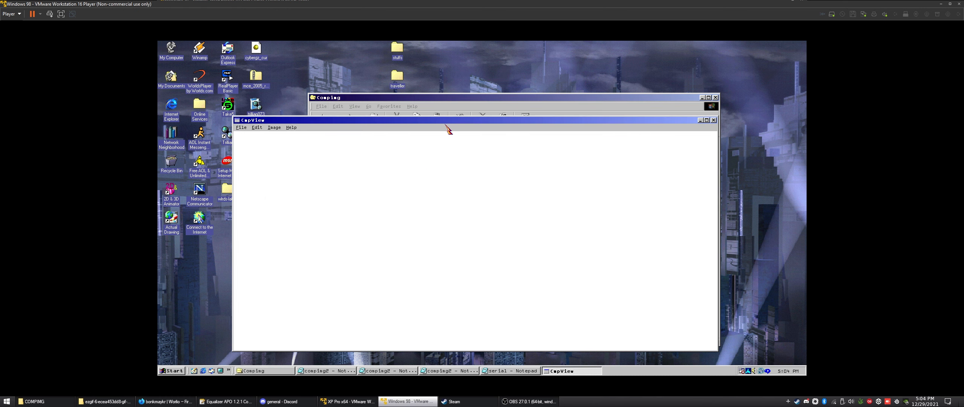
pyautogui.click(387, 175)
pyautogui.click(391, 178)
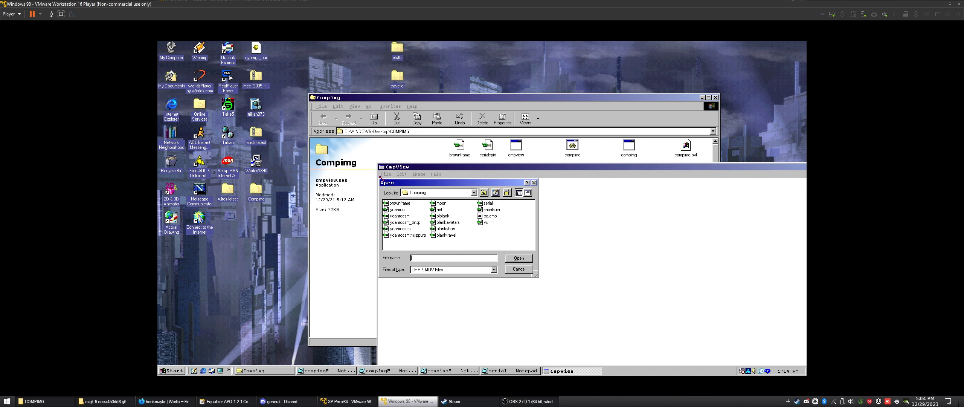
pyautogui.click(490, 210)
pyautogui.click(521, 260)
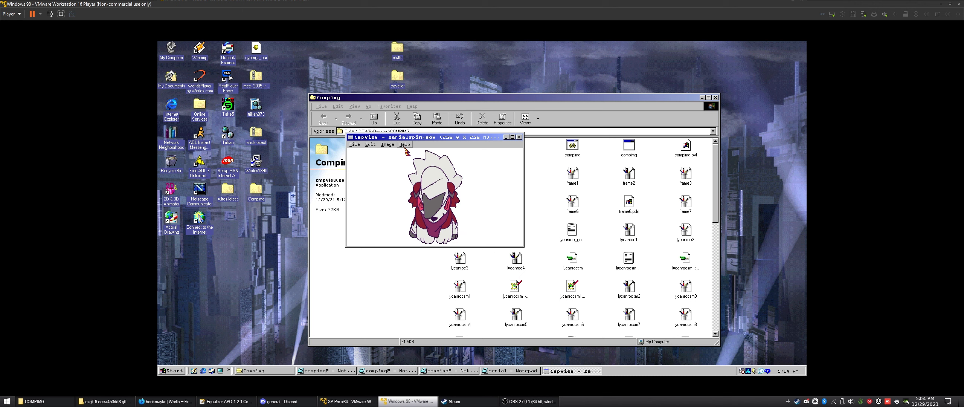
# - Set the preview background of serialspin.mov to a blue colour, check the avatar in an enlarged viewer and close it
pyautogui.click(387, 145)
pyautogui.click(414, 168)
pyautogui.moveTo(453, 148); pyautogui.dragTo(677, 151)
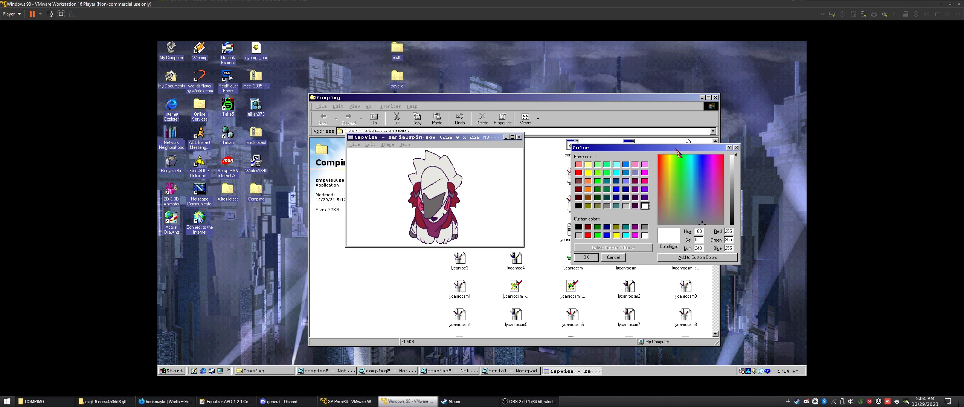
pyautogui.click(701, 165)
pyautogui.click(735, 194)
pyautogui.click(586, 257)
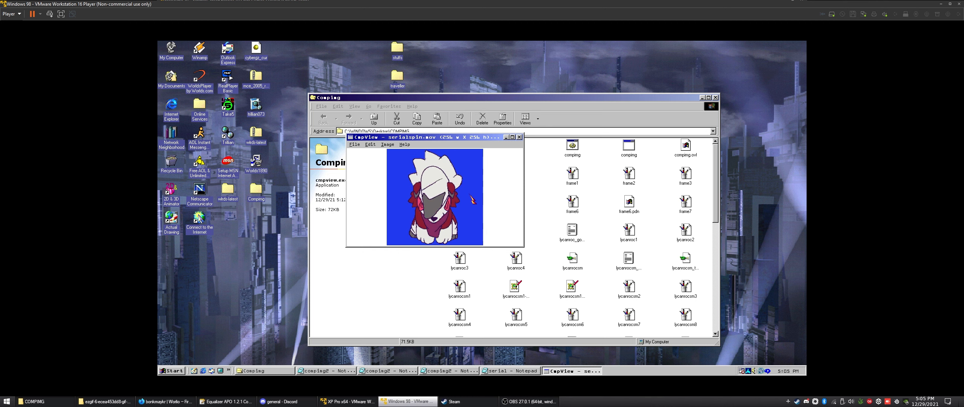
pyautogui.moveTo(526, 247); pyautogui.dragTo(556, 302)
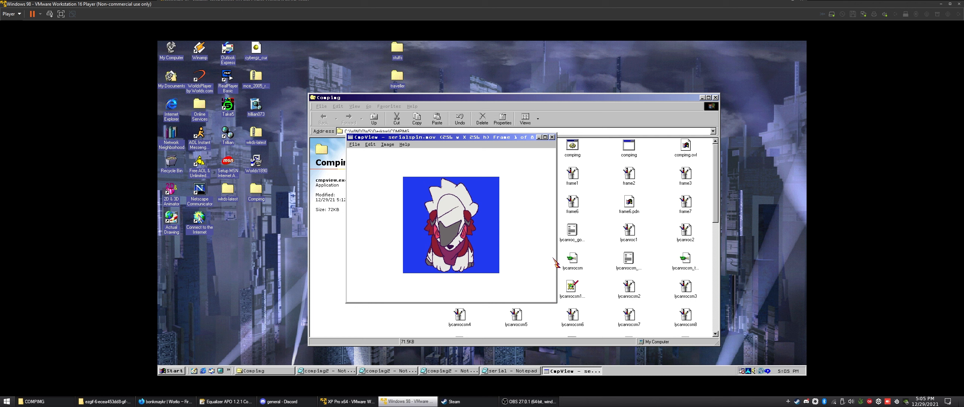
pyautogui.click(552, 137)
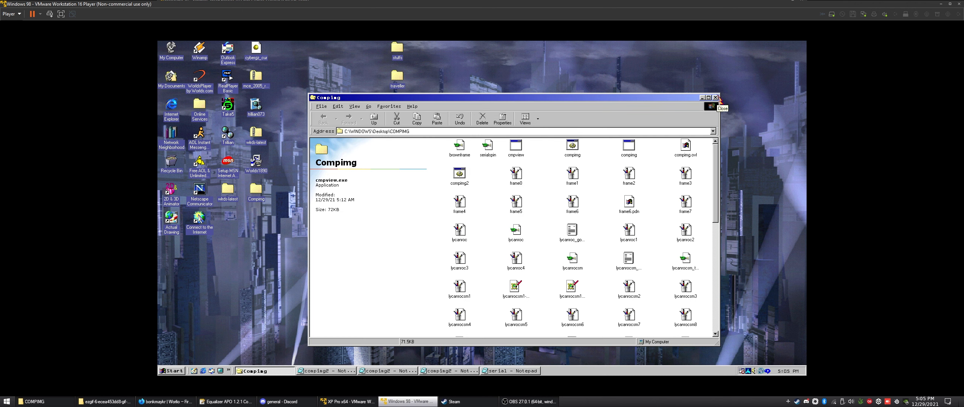
# - Select serialspin.mov in the Compimg folder and minimize the Windows 98 virtual machine
pyautogui.click(487, 146)
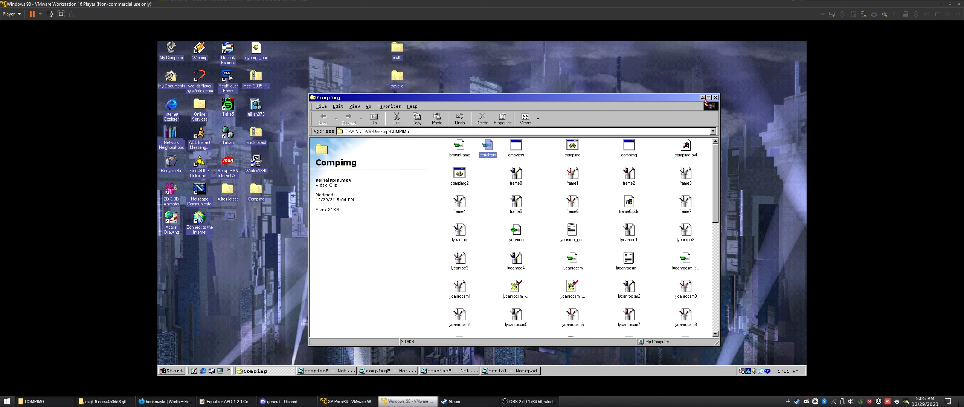
pyautogui.click(962, 4)
pyautogui.click(457, 226)
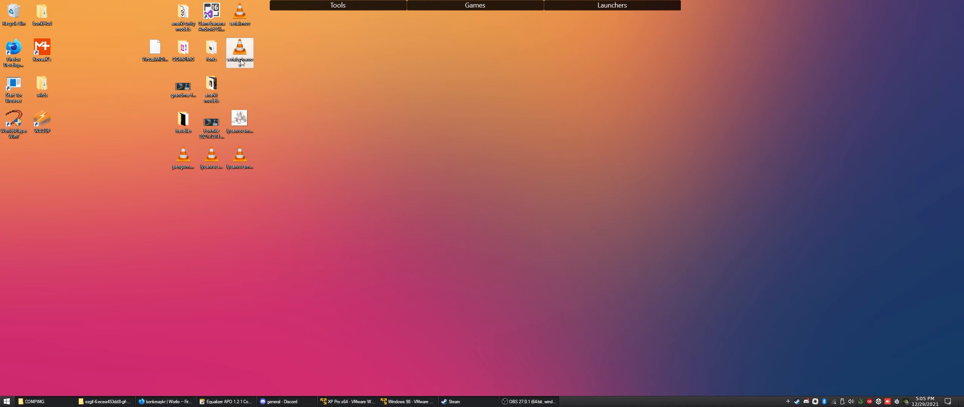
# - Switch to Firefox, go to the Worlio home page and open the account's My Files area
pyautogui.click(166, 401)
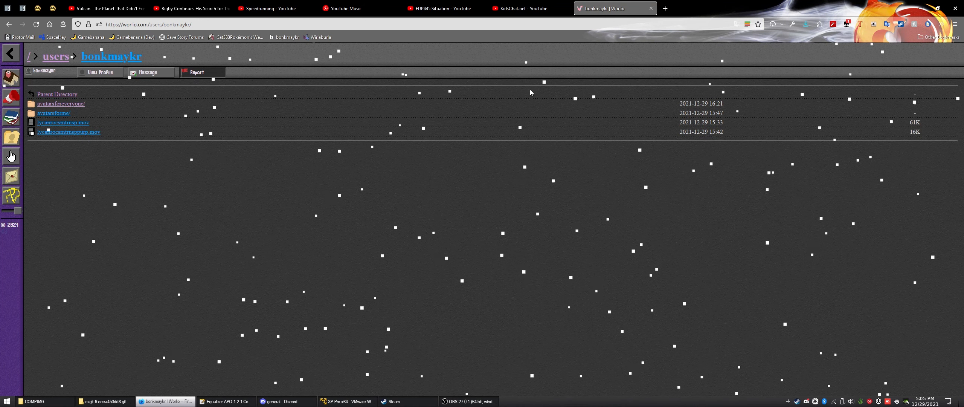
pyautogui.click(16, 135)
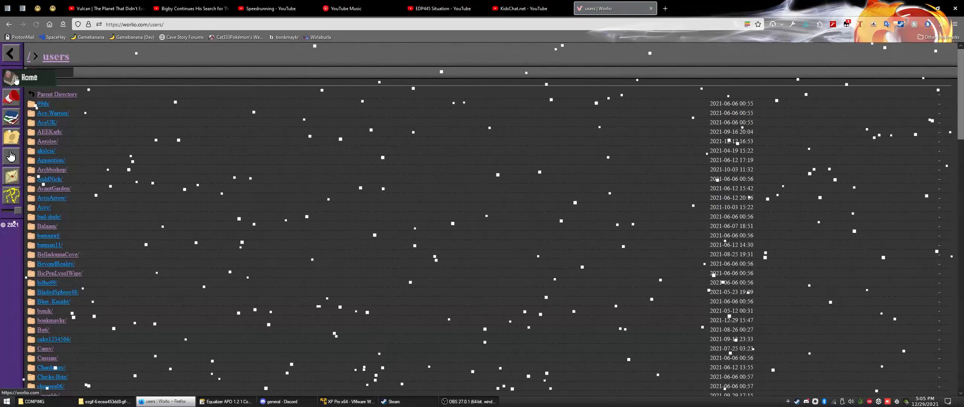
pyautogui.click(16, 79)
pyautogui.moveTo(55, 51)
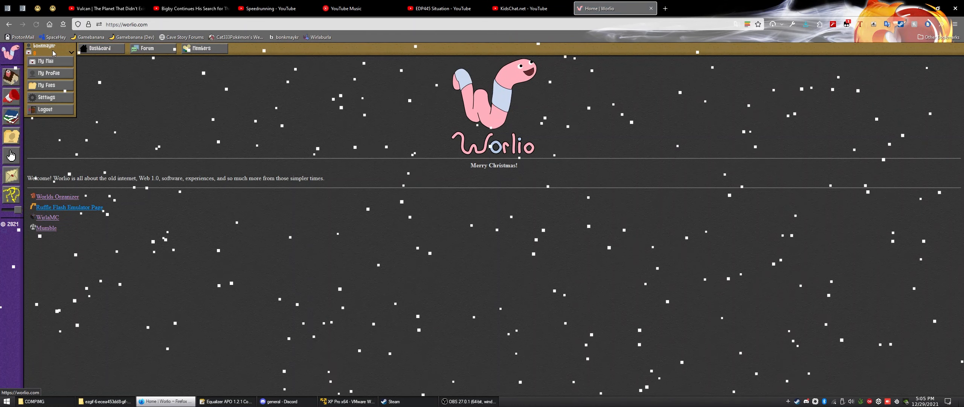
pyautogui.click(54, 83)
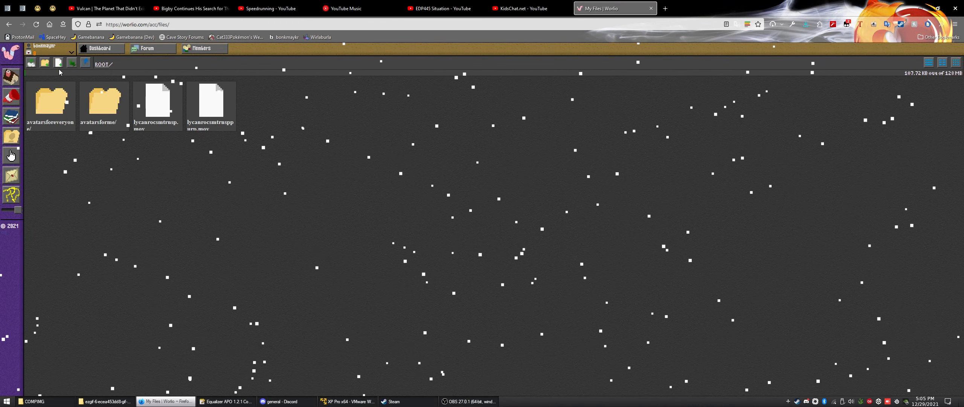
# - Show the Worlio file upload page and its file picker, and dismiss the picker without choosing a file
pyautogui.click(31, 64)
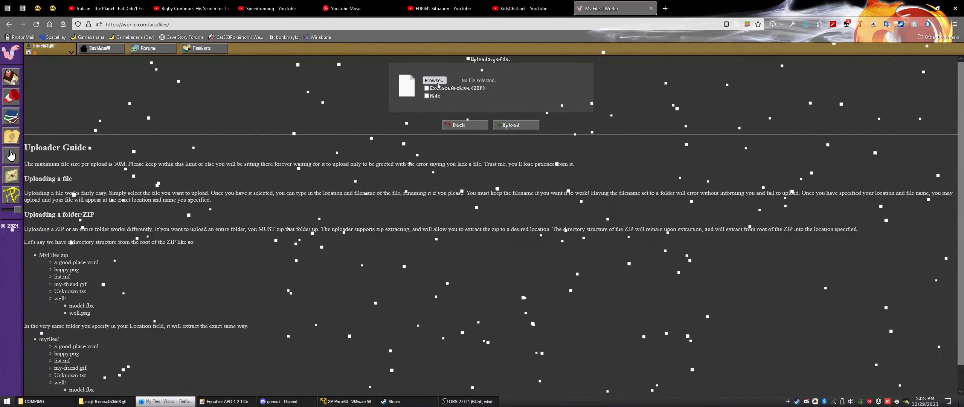
pyautogui.click(434, 81)
pyautogui.click(98, 244)
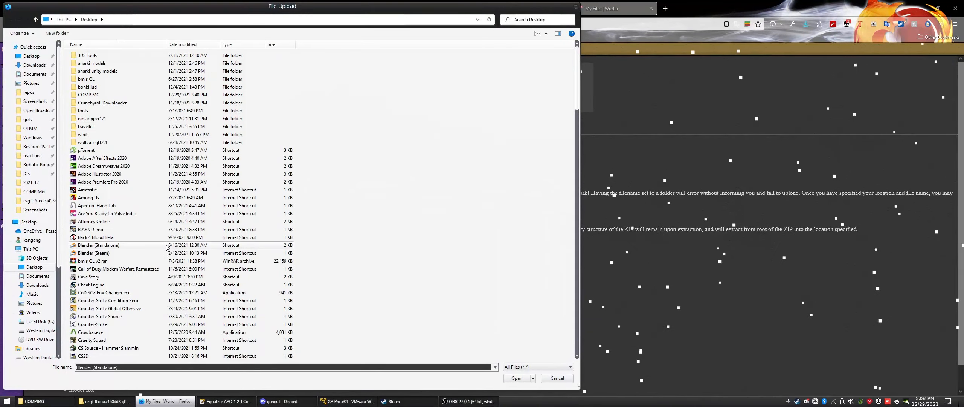
pyautogui.click(576, 6)
# - Browse Worlio's user files to the account's avatarsforeveryone folder and copy the link to serialspin.mov
pyautogui.click(12, 137)
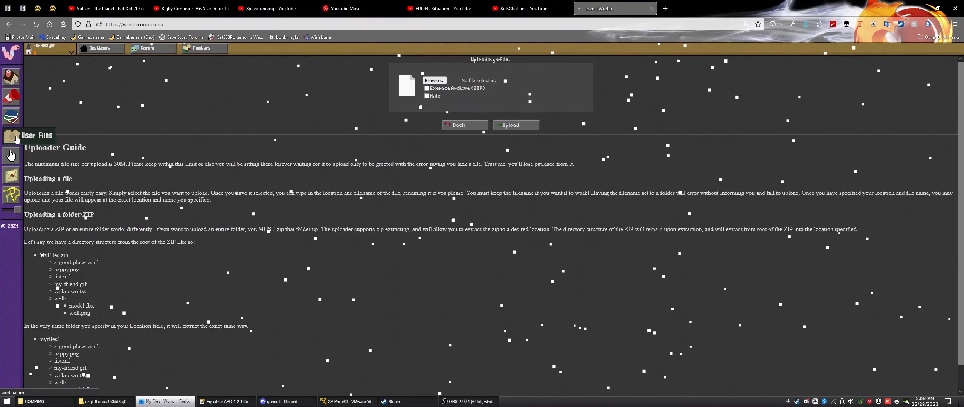
pyautogui.scroll(-4, 54, 125)
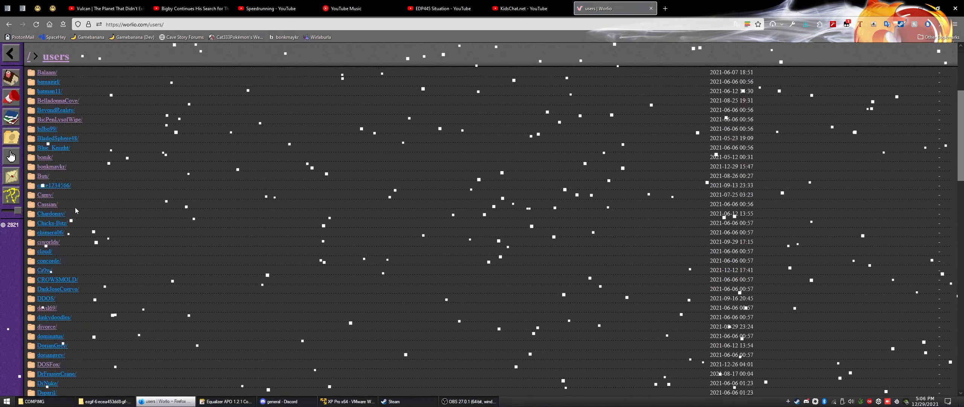
pyautogui.click(49, 167)
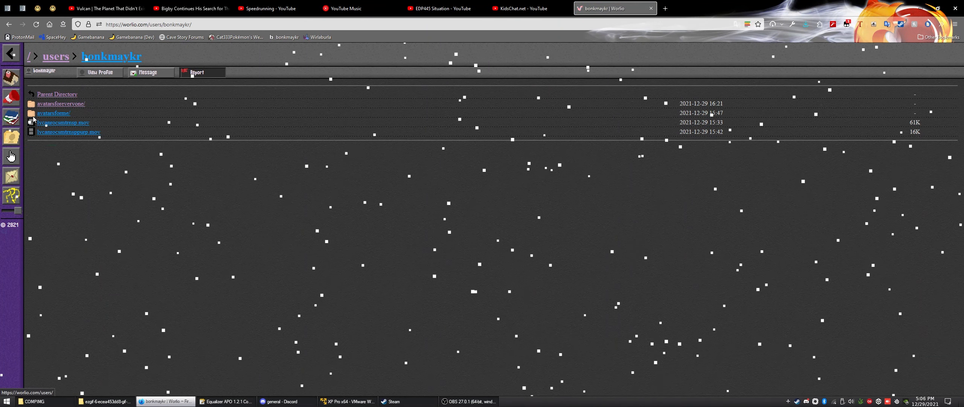
pyautogui.click(72, 105)
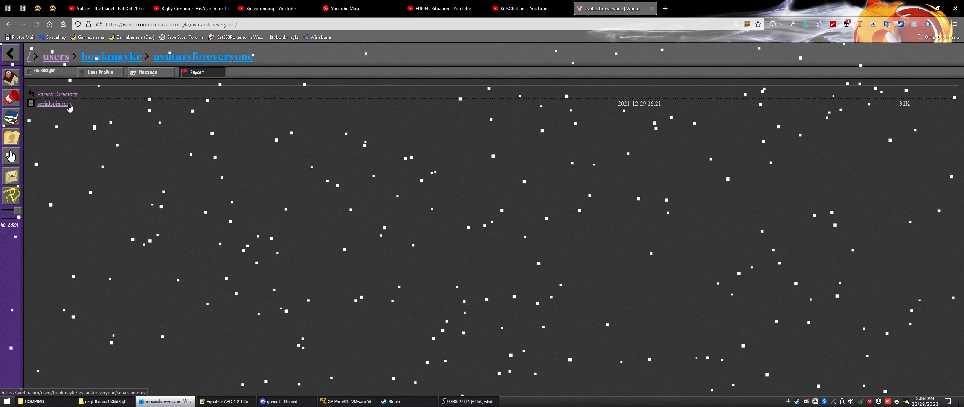
pyautogui.rightClick(70, 105)
pyautogui.click(87, 182)
# - Switch to the XP Pro x64 virtual machine, close the wlrds-latest folder and resize the Worlds editor panes around the 3D view
pyautogui.click(348, 401)
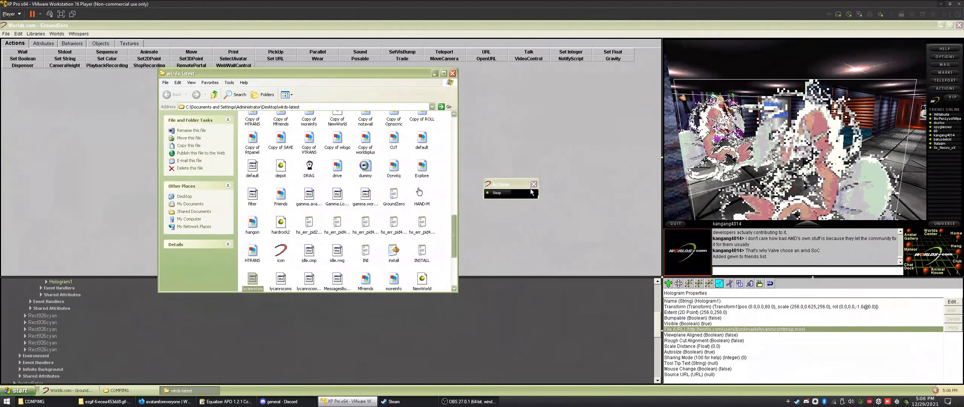
pyautogui.click(452, 73)
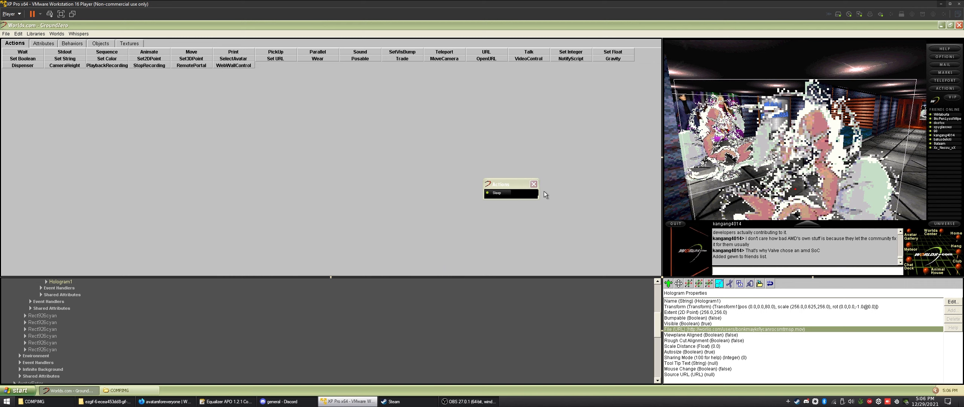
pyautogui.moveTo(664, 279); pyautogui.dragTo(536, 214)
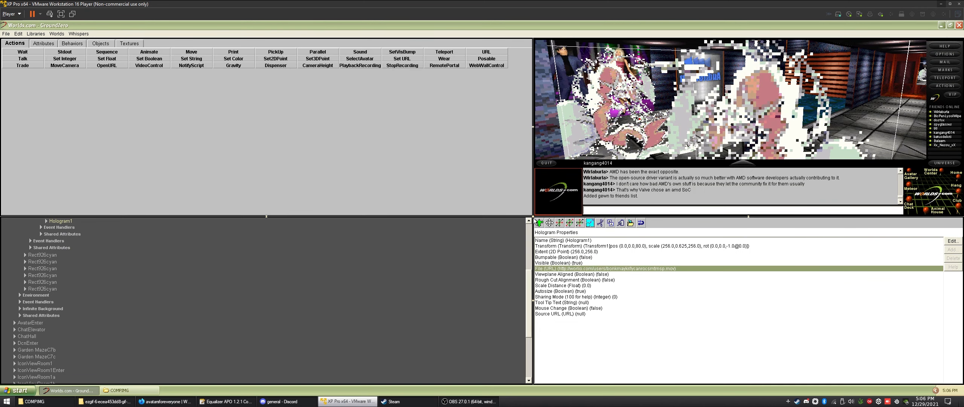
pyautogui.moveTo(533, 217); pyautogui.dragTo(589, 249)
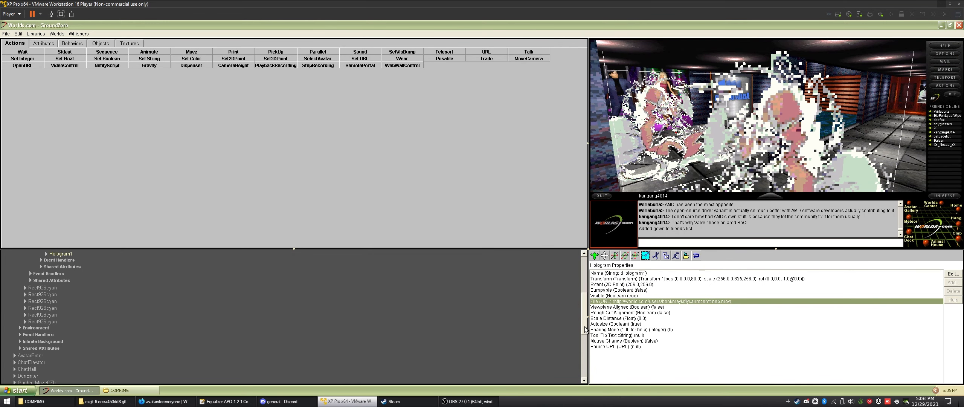
pyautogui.moveTo(585, 329); pyautogui.dragTo(423, 276)
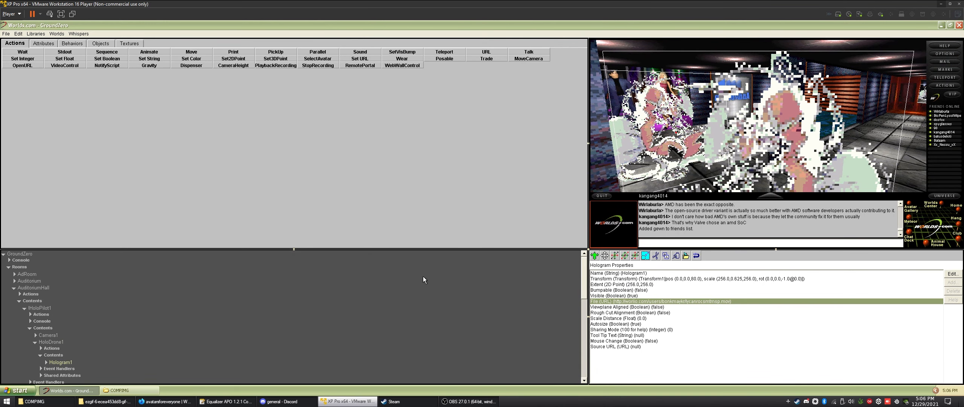
# - Select and expand Console under GroundZero and select its Avatar (URL) property
pyautogui.click(21, 260)
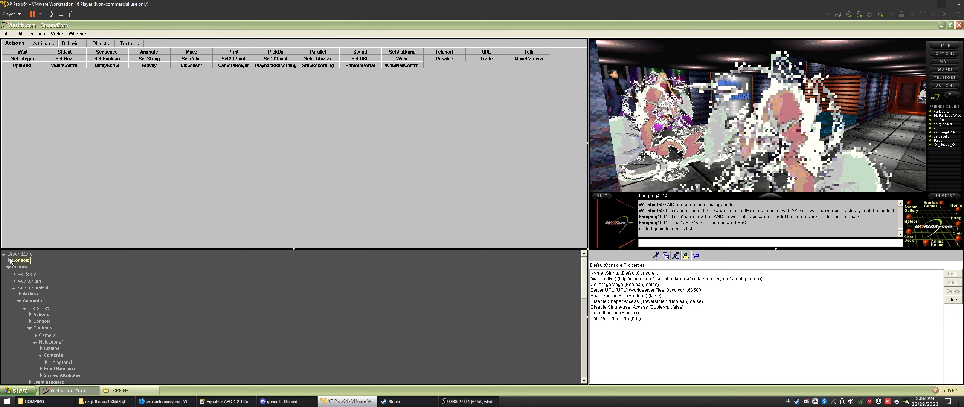
pyautogui.click(10, 260)
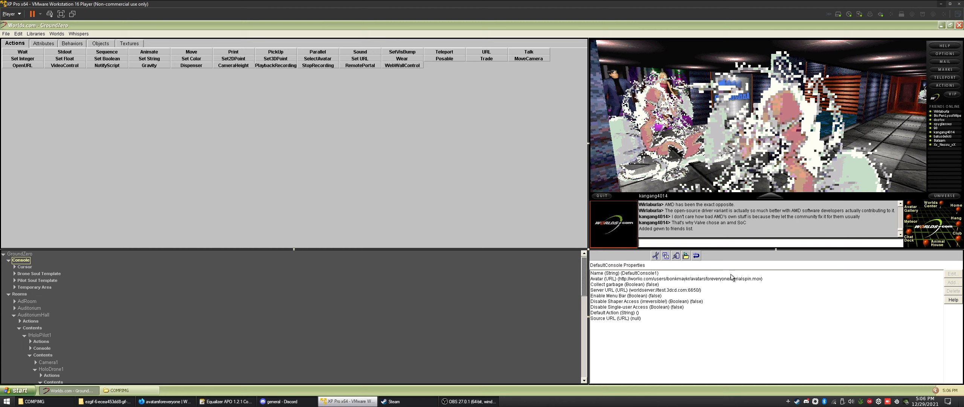
pyautogui.click(659, 279)
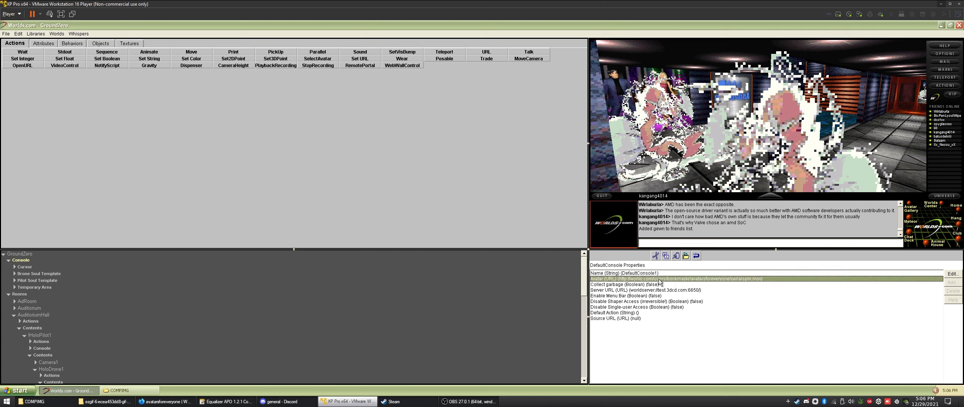
pyautogui.doubleClick(728, 279)
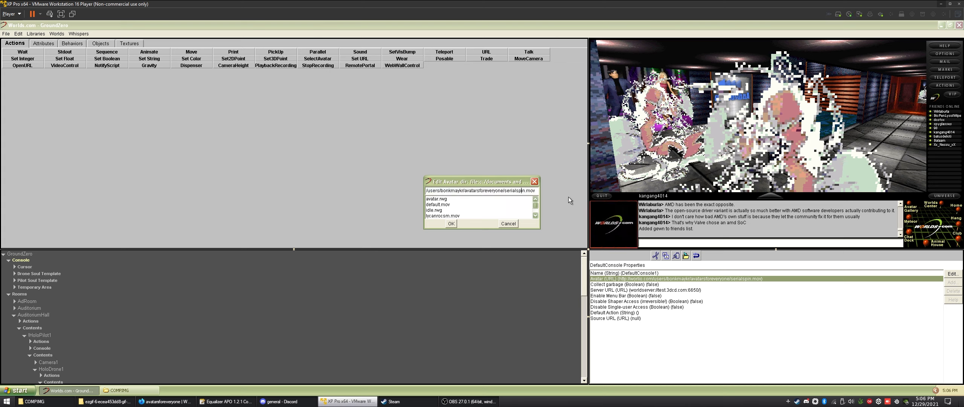
pyautogui.press('Home')
pyautogui.click(451, 224)
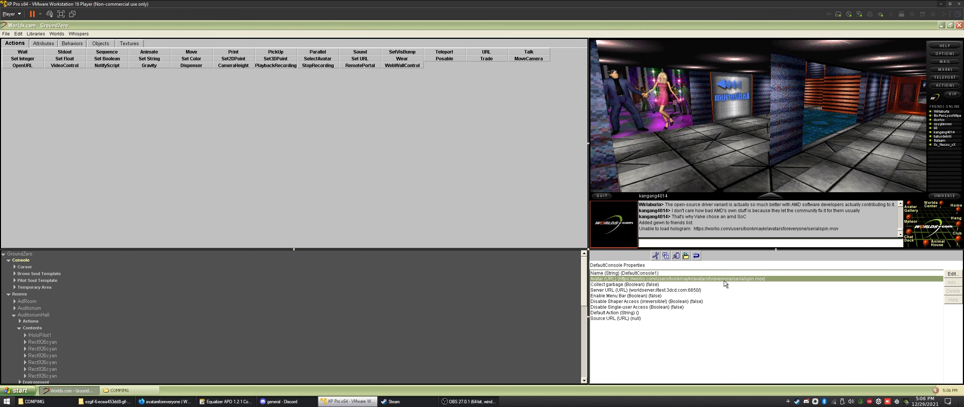
pyautogui.doubleClick(717, 280)
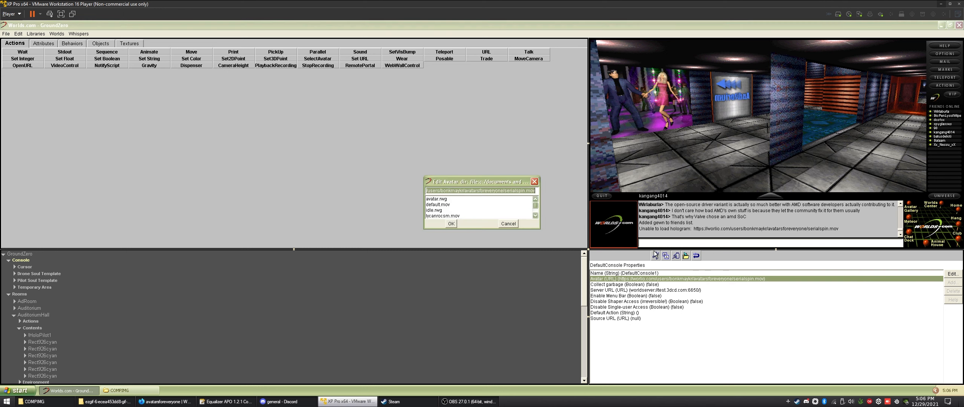
pyautogui.press('Home')
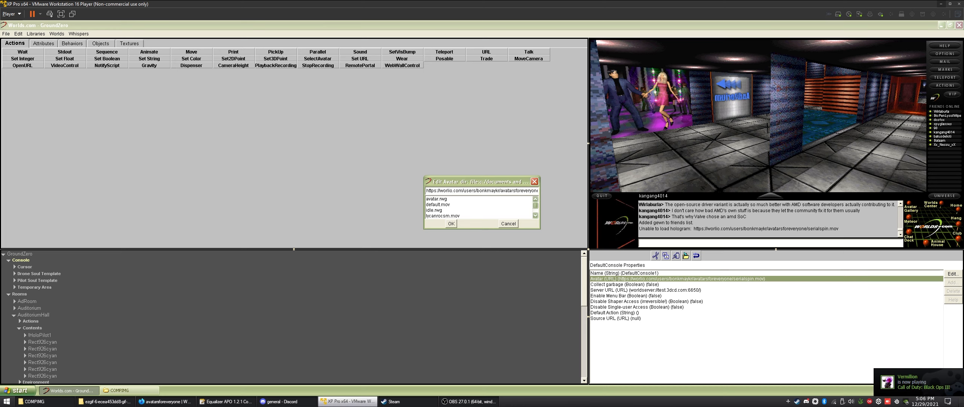
pyautogui.click(437, 191)
pyautogui.press('BackSpace')
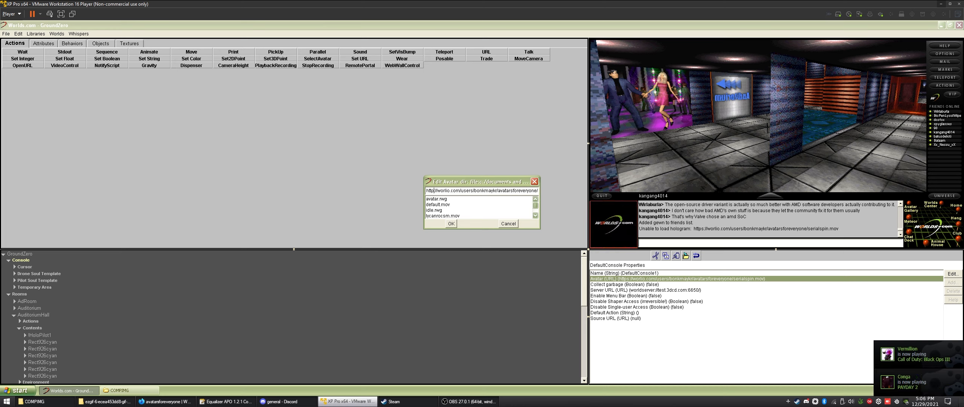
pyautogui.click(452, 224)
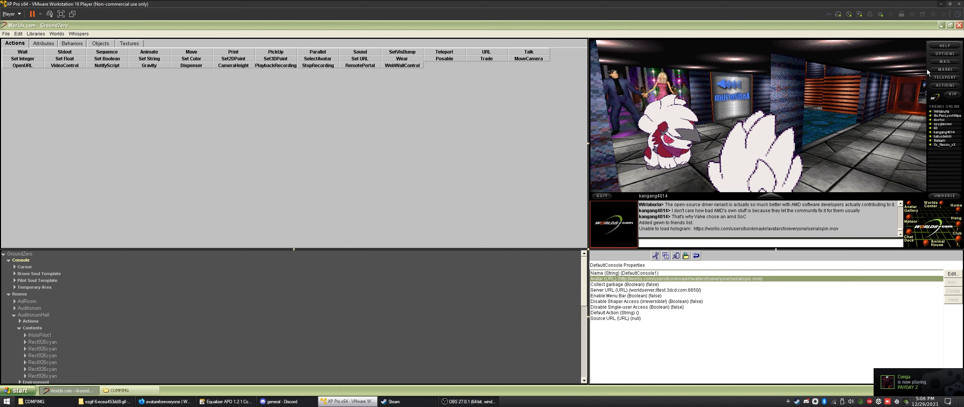
# - Hide the world editing panes and restore the Worlds.com window to its smaller size
pyautogui.click(936, 54)
pyautogui.click(907, 63)
pyautogui.click(951, 25)
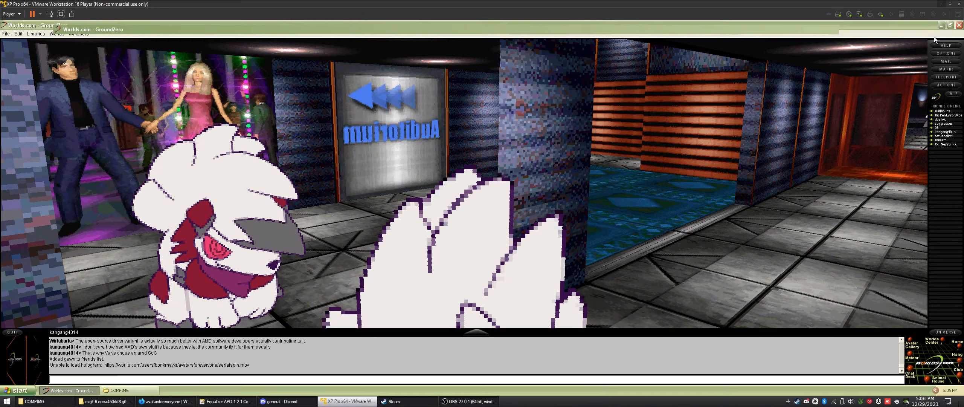
pyautogui.click(151, 62)
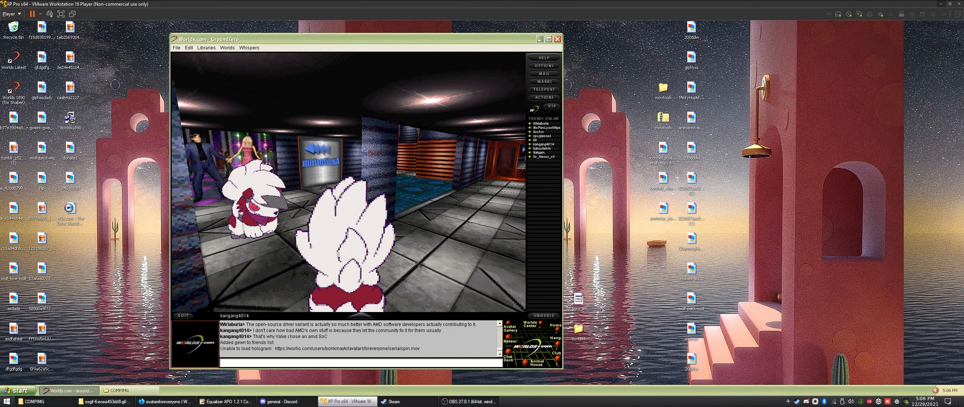